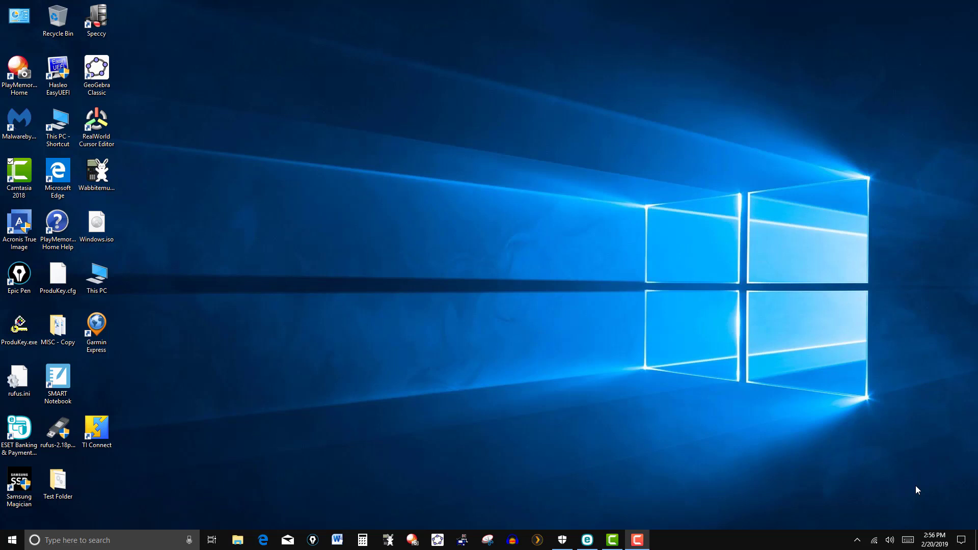
Launch Camtasia 2018 and browse the Camtasia 2018 library to Icons > Buildings
{"action": "double_click", "coordinate": [20, 178]}
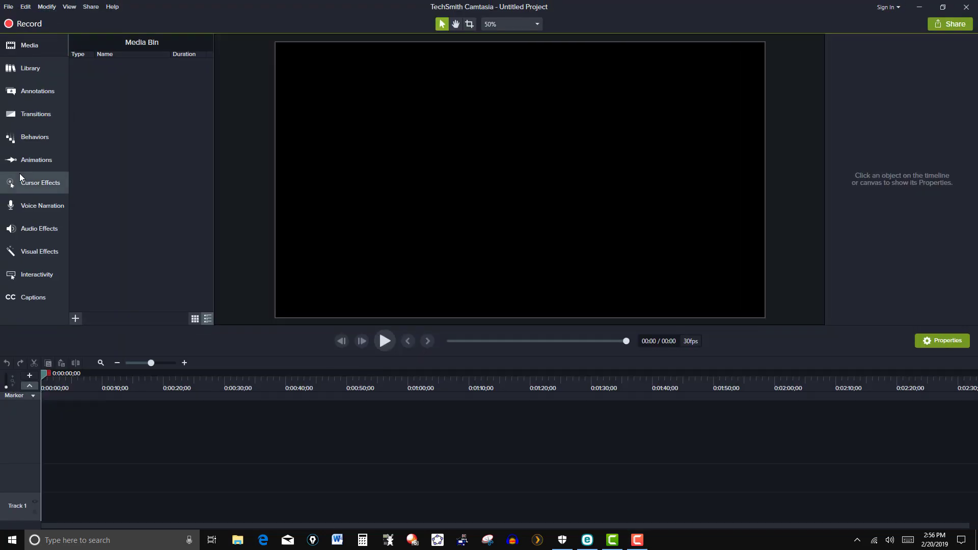
{"action": "left_click", "coordinate": [33, 73]}
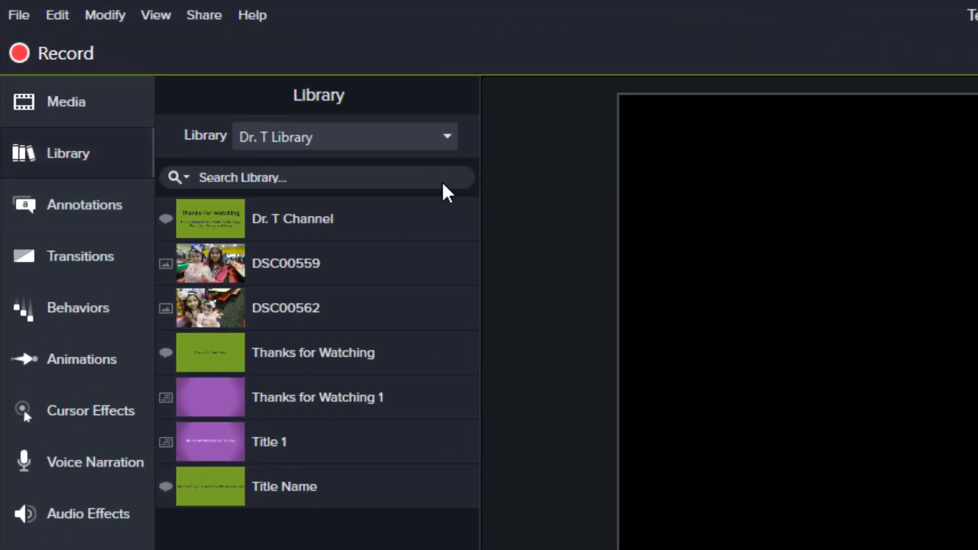
{"action": "left_click", "coordinate": [322, 101]}
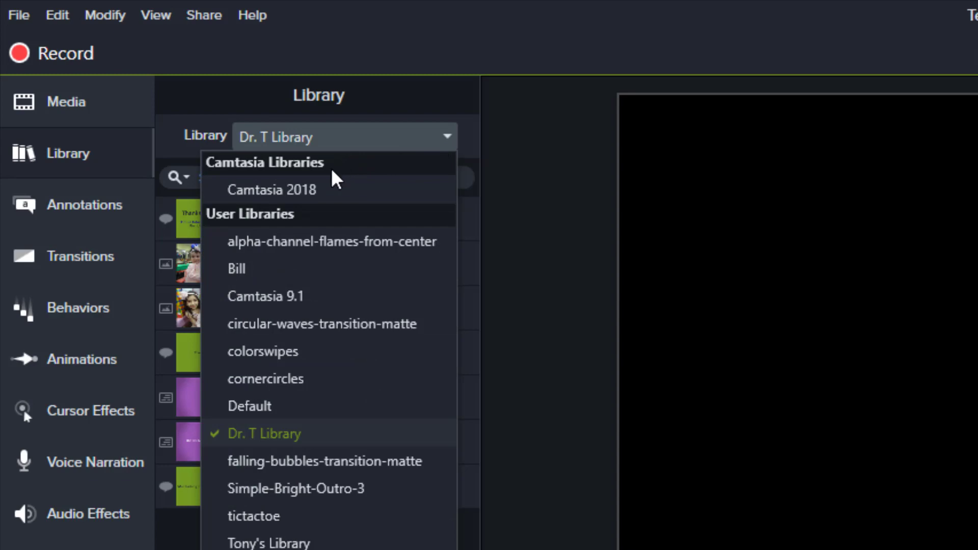
{"action": "left_click", "coordinate": [323, 192]}
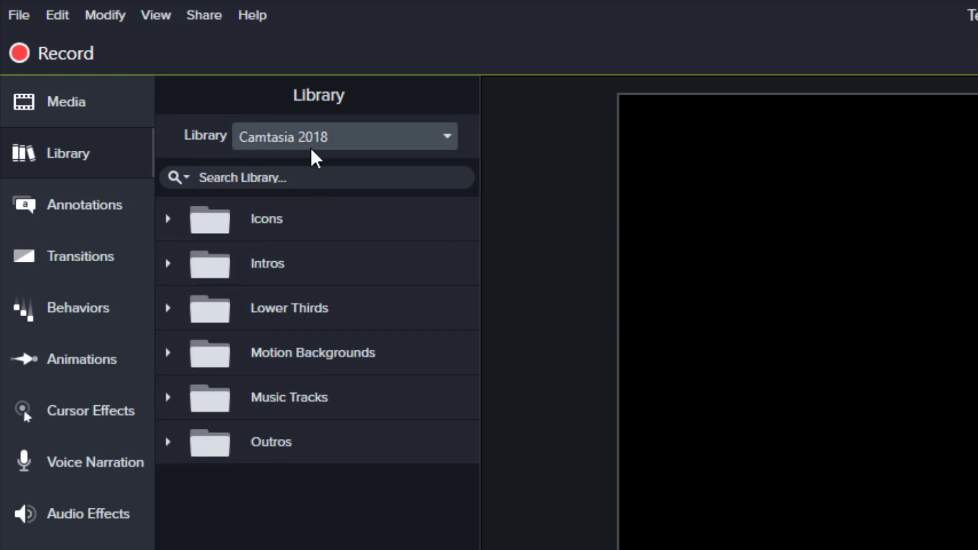
{"action": "left_click", "coordinate": [168, 220]}
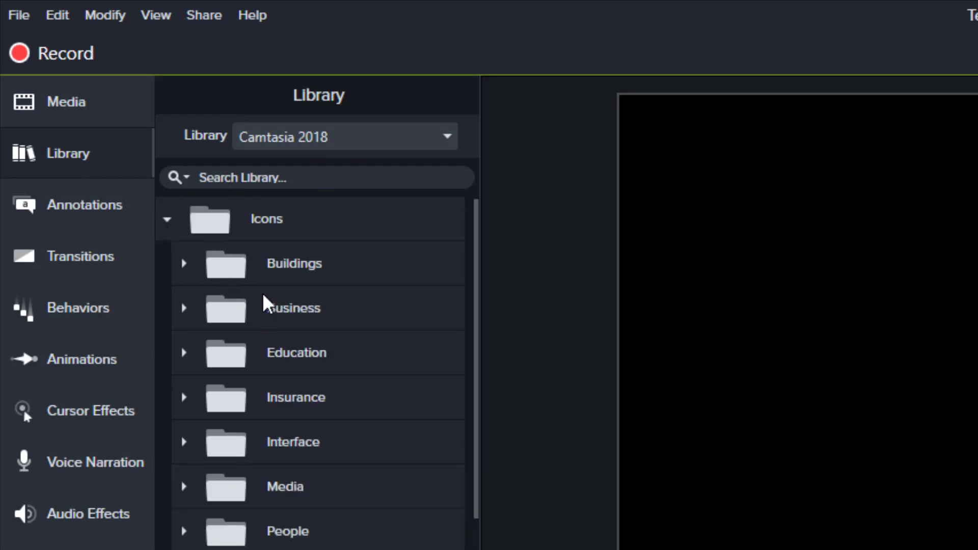
{"action": "left_click", "coordinate": [183, 264]}
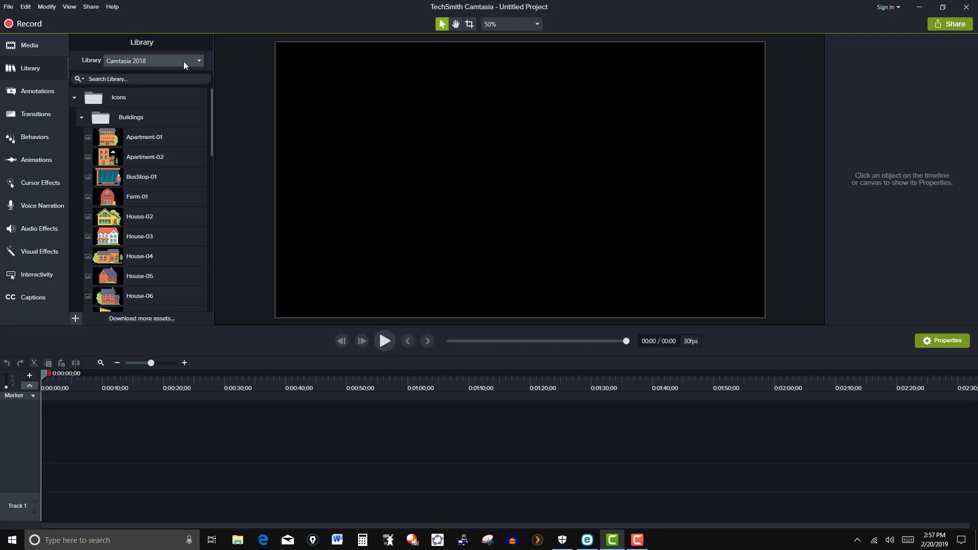
Create a new library named 'My Library' starting from Blank
{"action": "left_click", "coordinate": [197, 60]}
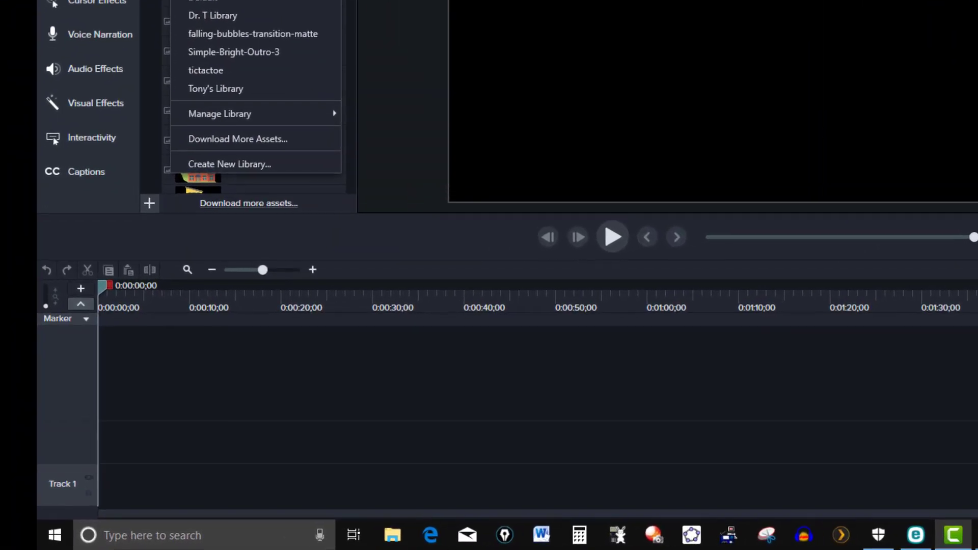
{"action": "left_click", "coordinate": [233, 165]}
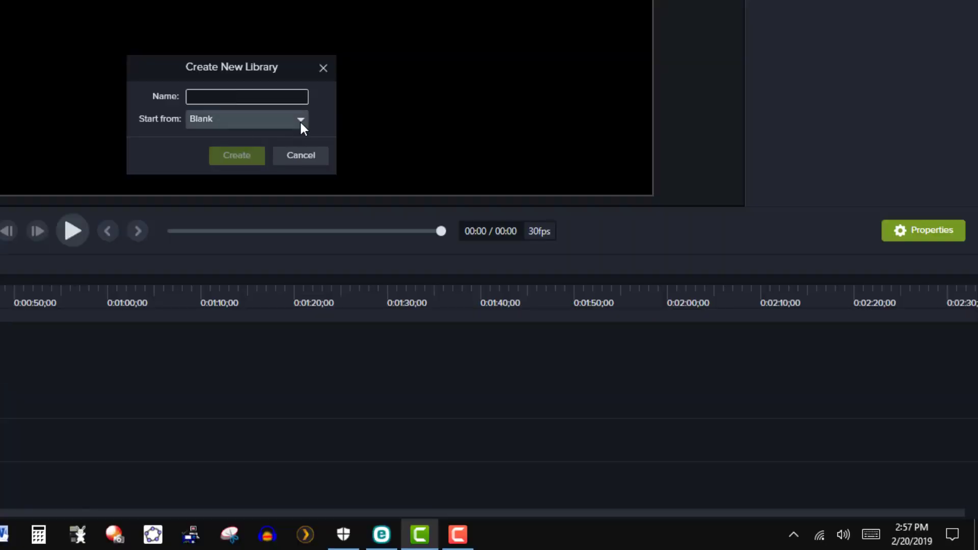
{"action": "left_click", "coordinate": [300, 122]}
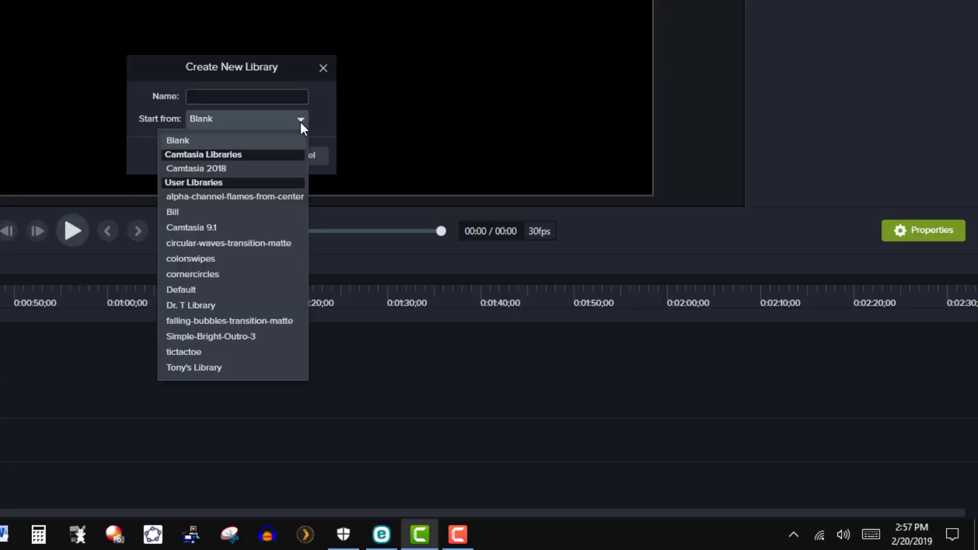
{"action": "left_click", "coordinate": [270, 139]}
{"action": "left_click", "coordinate": [239, 97]}
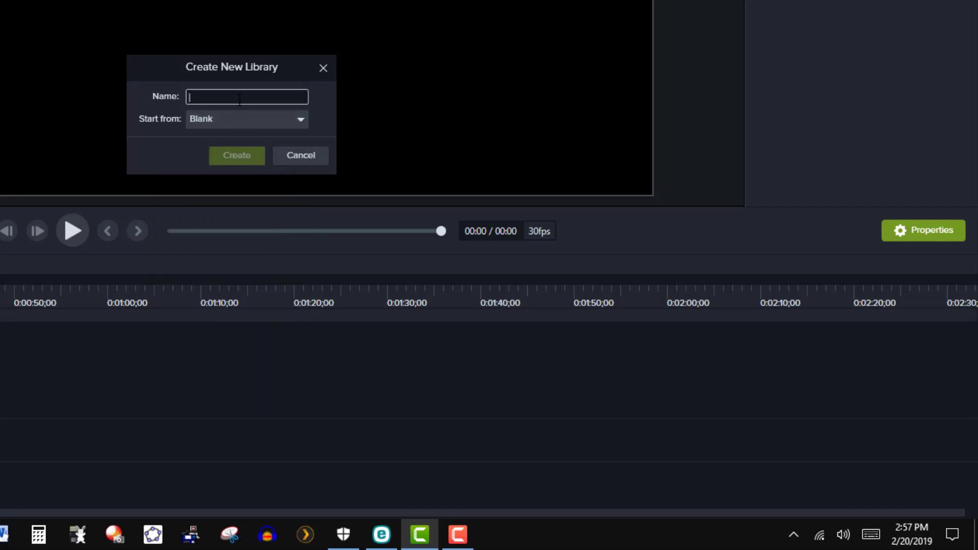
{"action": "type", "text": "My"}
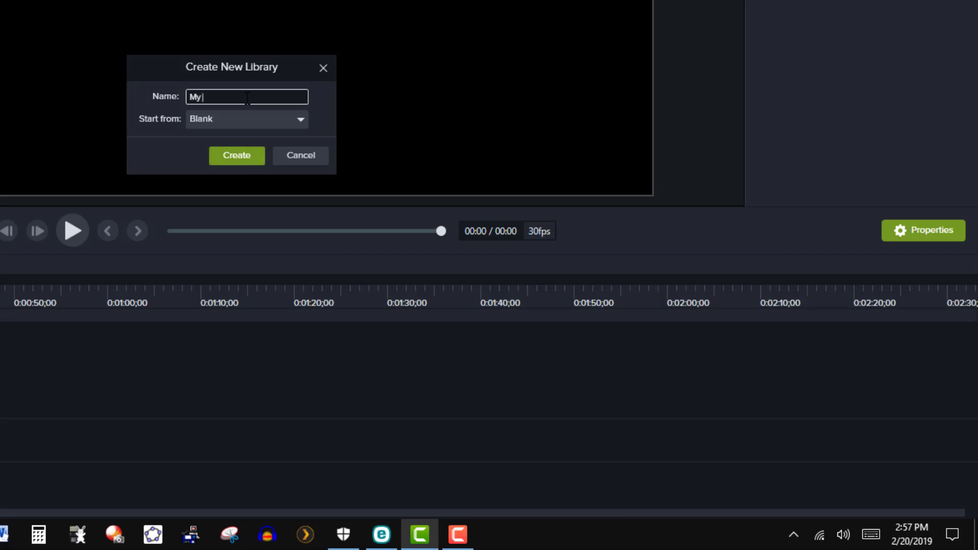
{"action": "type", "text": " Li"}
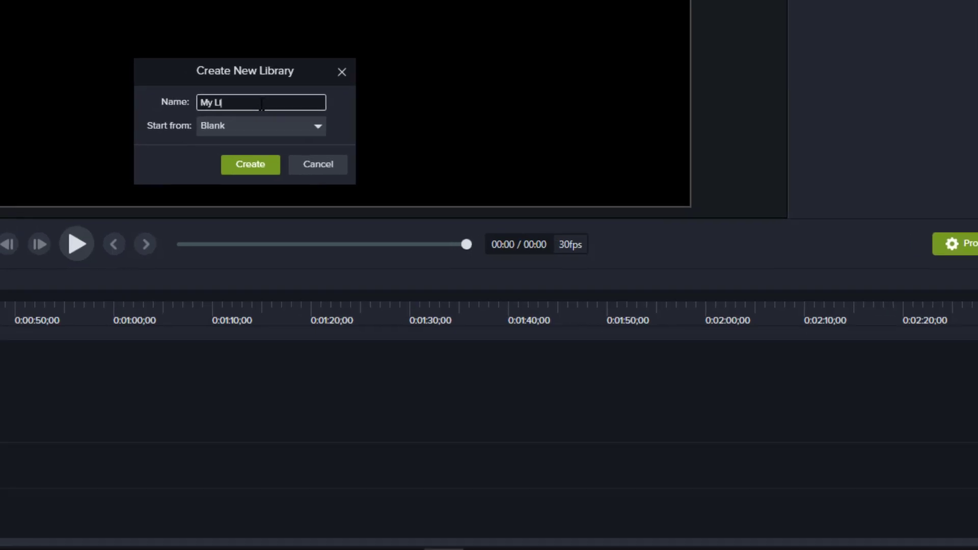
{"action": "type", "text": "brary"}
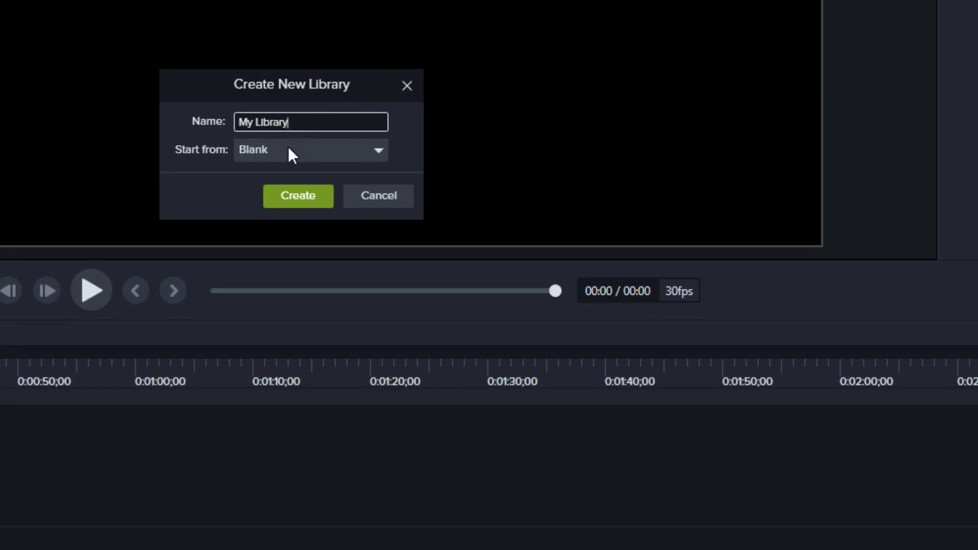
{"action": "left_click", "coordinate": [294, 201]}
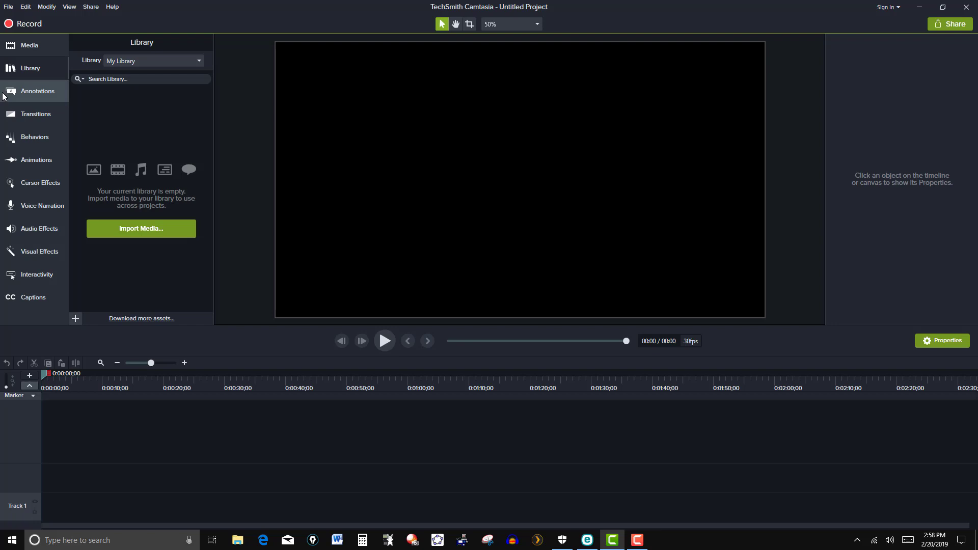
Add the white text callout from Callouts to Track 1 at the playhead
{"action": "left_click", "coordinate": [39, 94]}
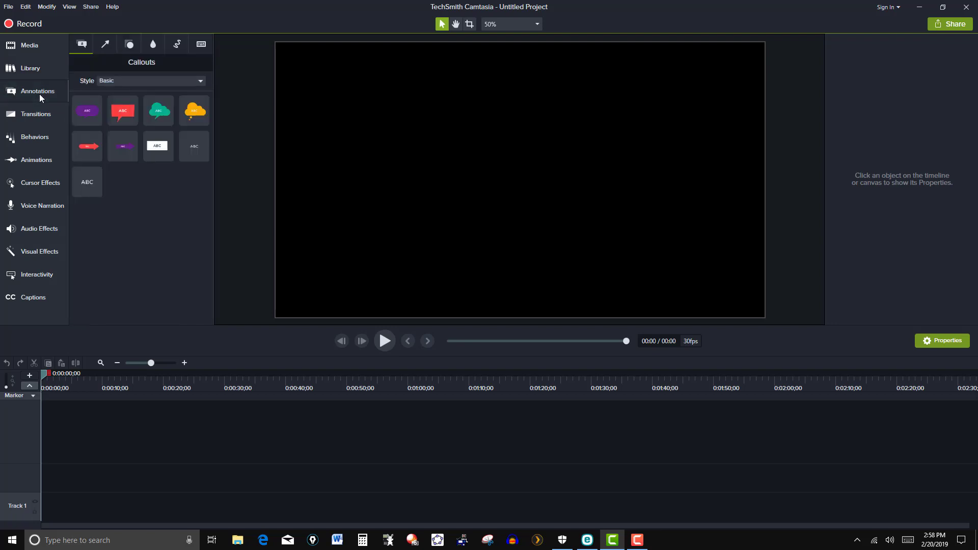
{"action": "right_click", "coordinate": [163, 148]}
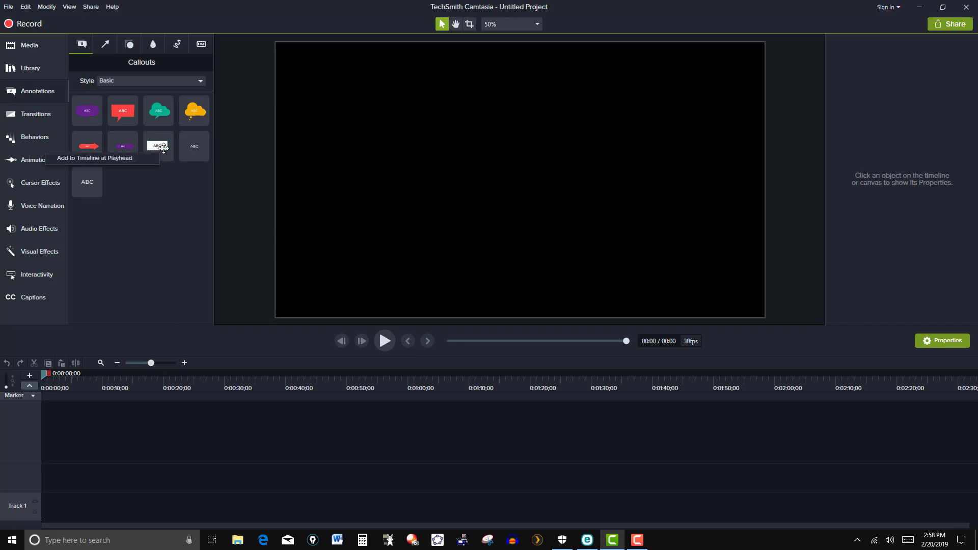
{"action": "left_click", "coordinate": [125, 157]}
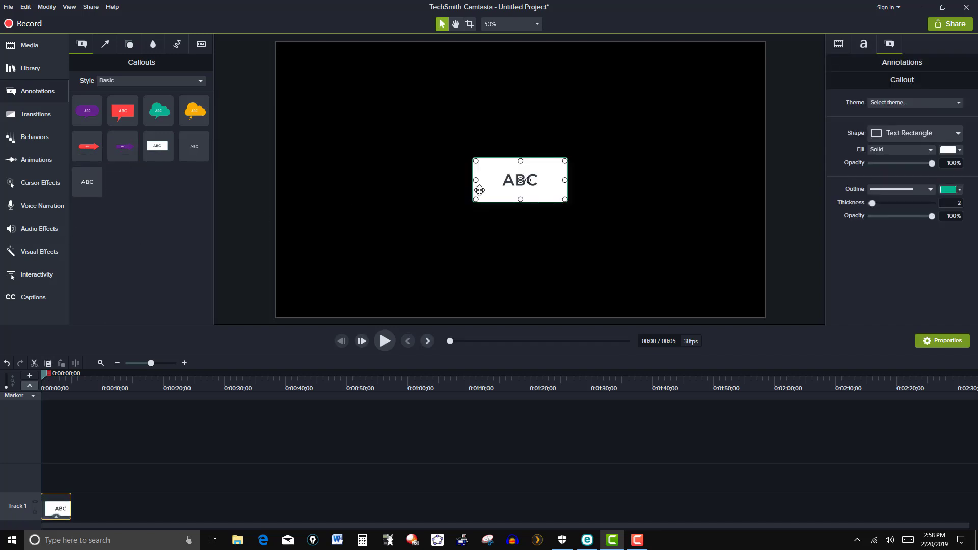
Stretch the callout to the canvas's bottom-left, right and top edges so it fills the canvas
{"action": "left_click", "coordinate": [516, 190]}
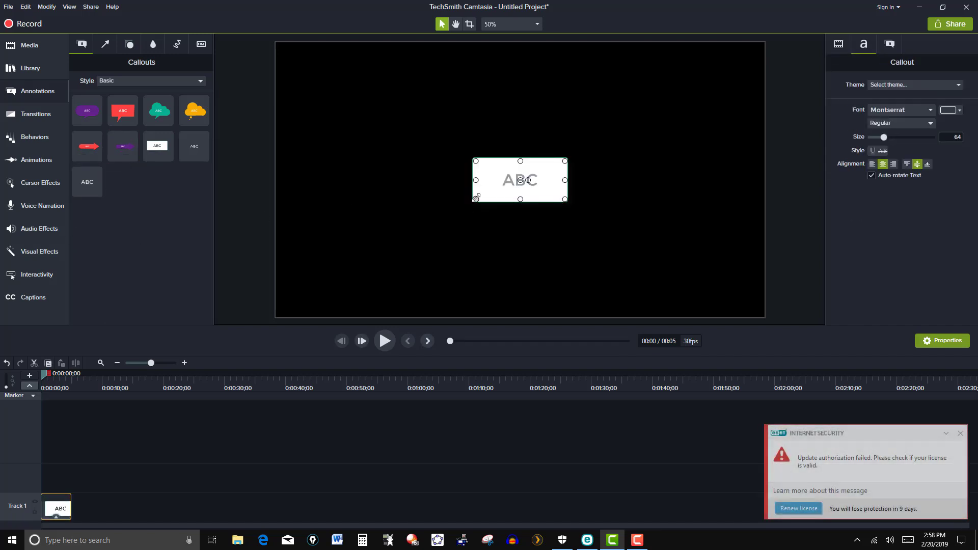
{"action": "left_click_drag", "start_coordinate": [474, 199], "coordinate": [263, 320]}
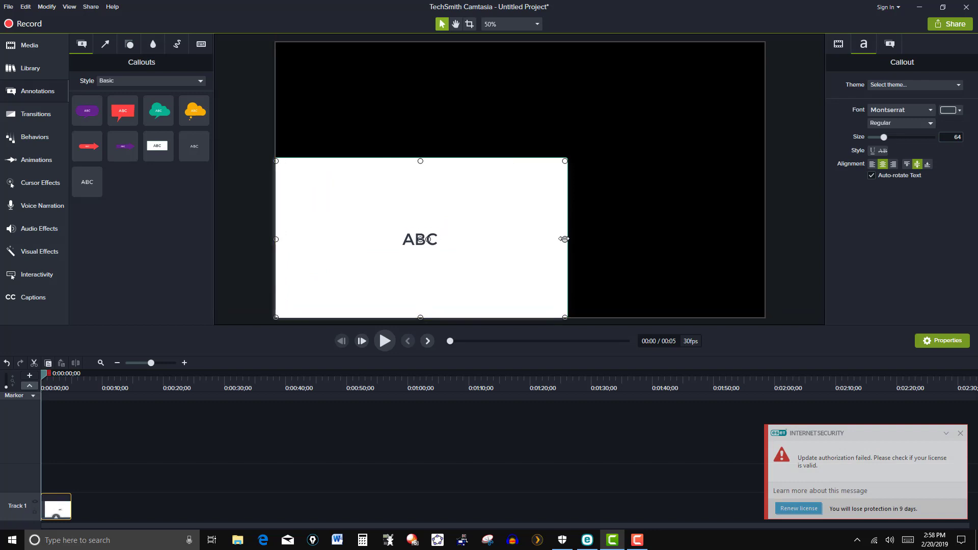
{"action": "left_click_drag", "start_coordinate": [562, 236], "coordinate": [763, 236]}
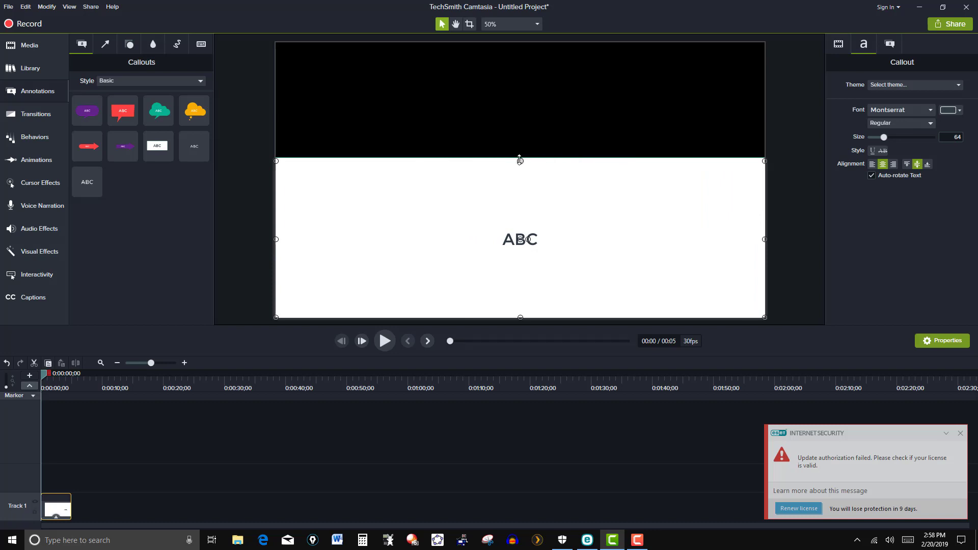
{"action": "left_click_drag", "start_coordinate": [519, 159], "coordinate": [538, 38]}
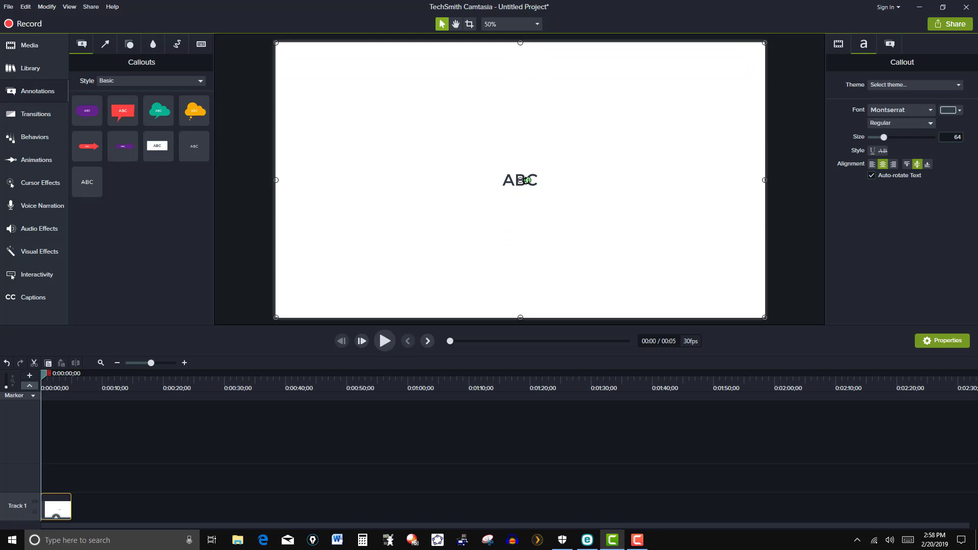
Replace the callout's ABC text with 'Title Goes Here' and raise its font size to 131
{"action": "left_click", "coordinate": [518, 182]}
{"action": "key", "text": "BackSpace"}
{"action": "type", "text": "Title"}
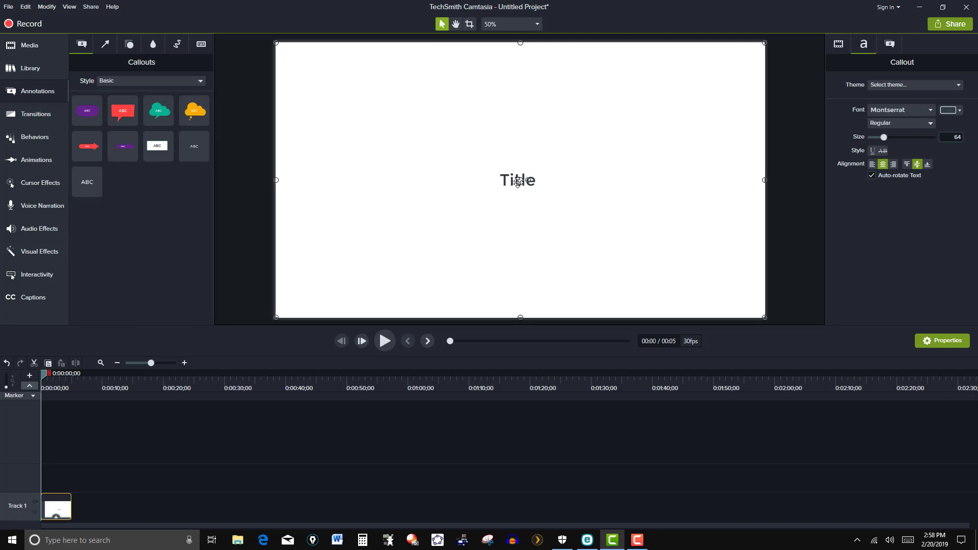
{"action": "type", "text": " Goes Here"}
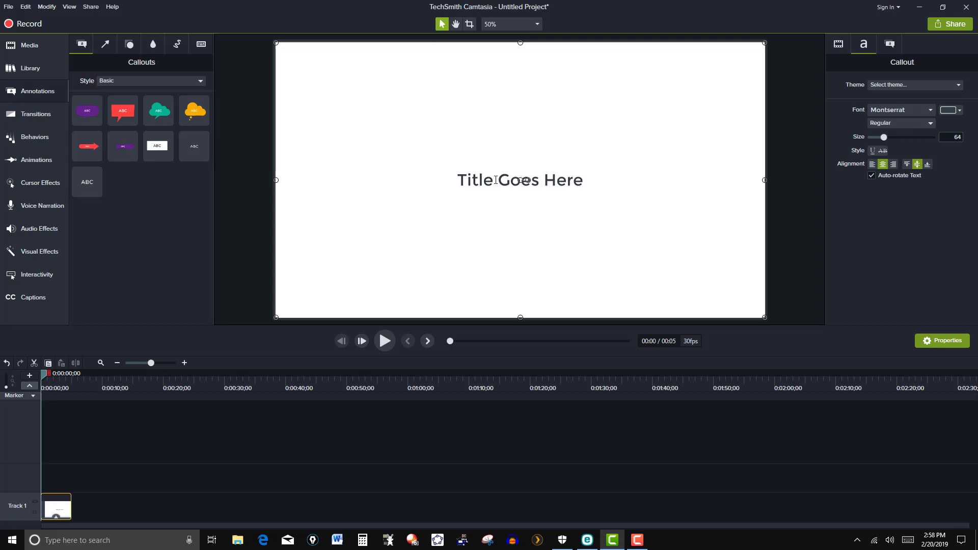
{"action": "left_click_drag", "start_coordinate": [456, 180], "coordinate": [583, 185]}
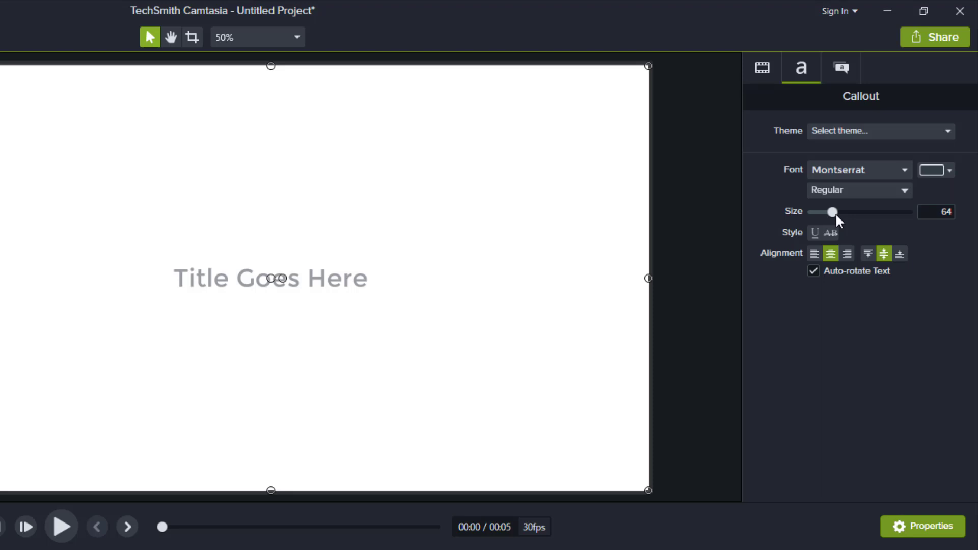
{"action": "left_click_drag", "start_coordinate": [837, 217], "coordinate": [864, 218]}
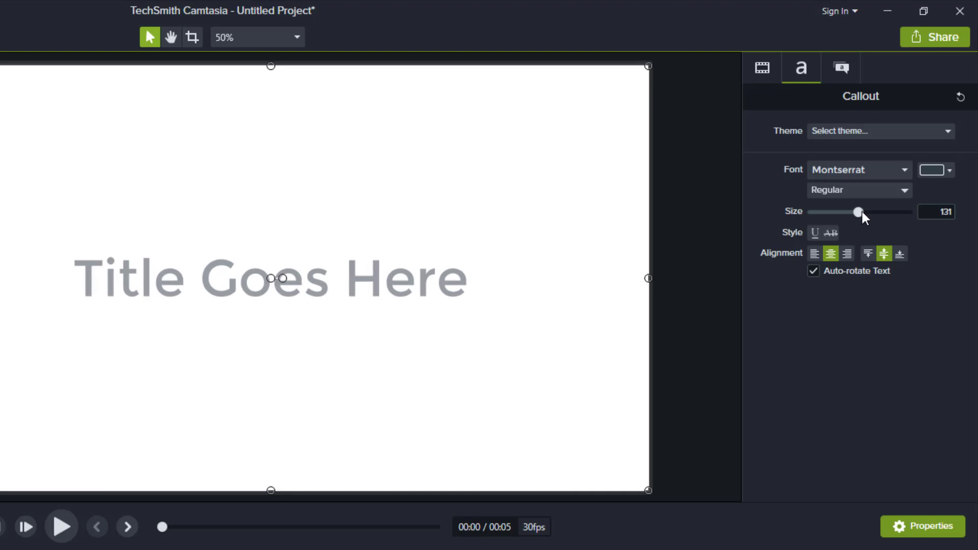
Change the callout's fill from white to solid blue at 100% opacity
{"action": "left_click", "coordinate": [842, 68]}
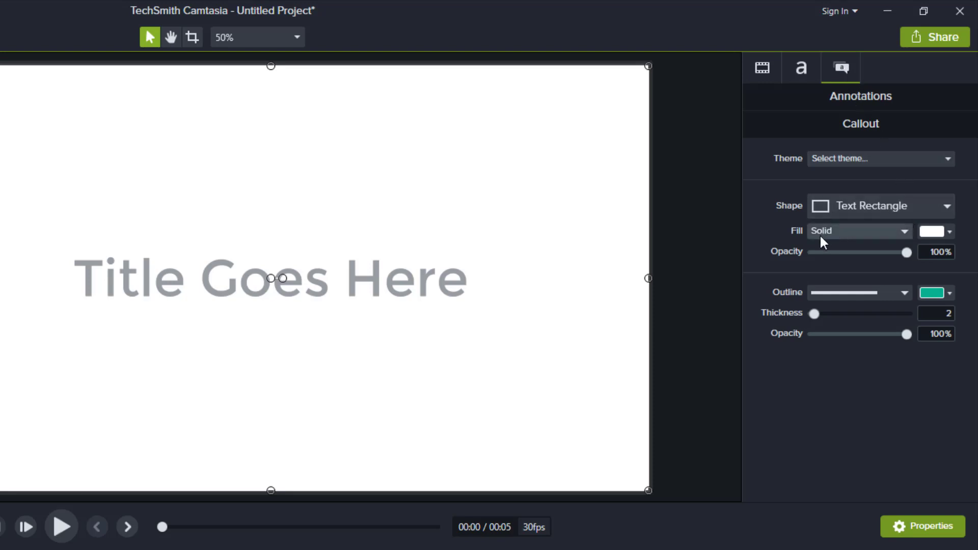
{"action": "left_click", "coordinate": [950, 234]}
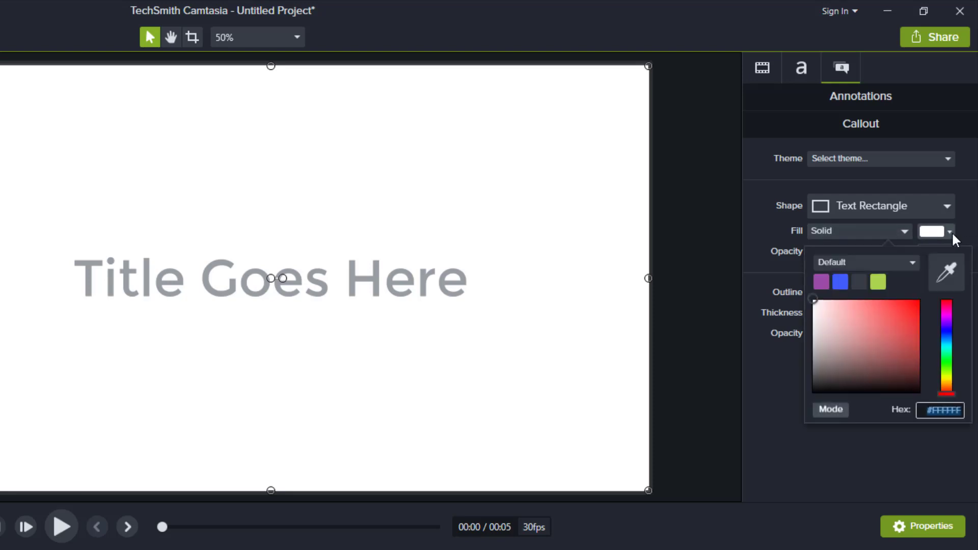
{"action": "left_click", "coordinate": [844, 281]}
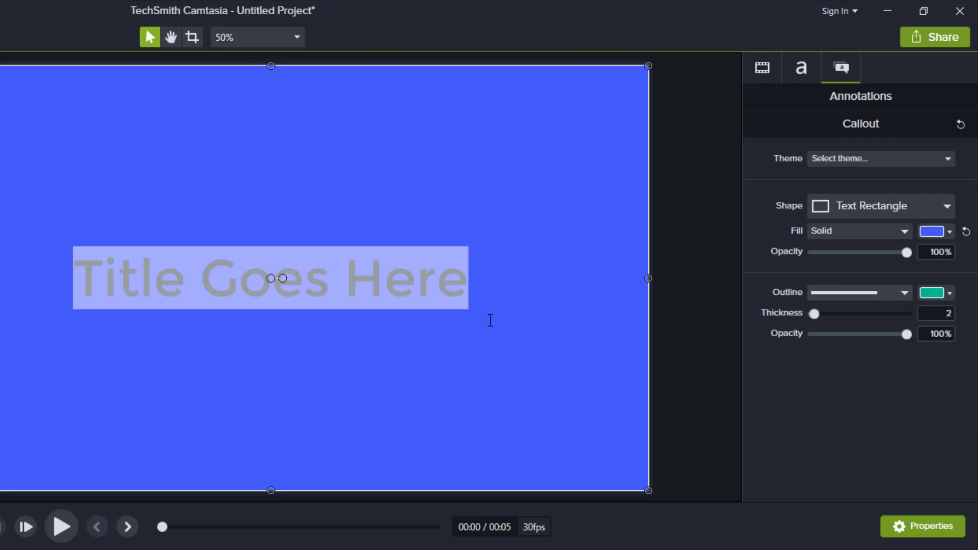
{"action": "left_click", "coordinate": [530, 357]}
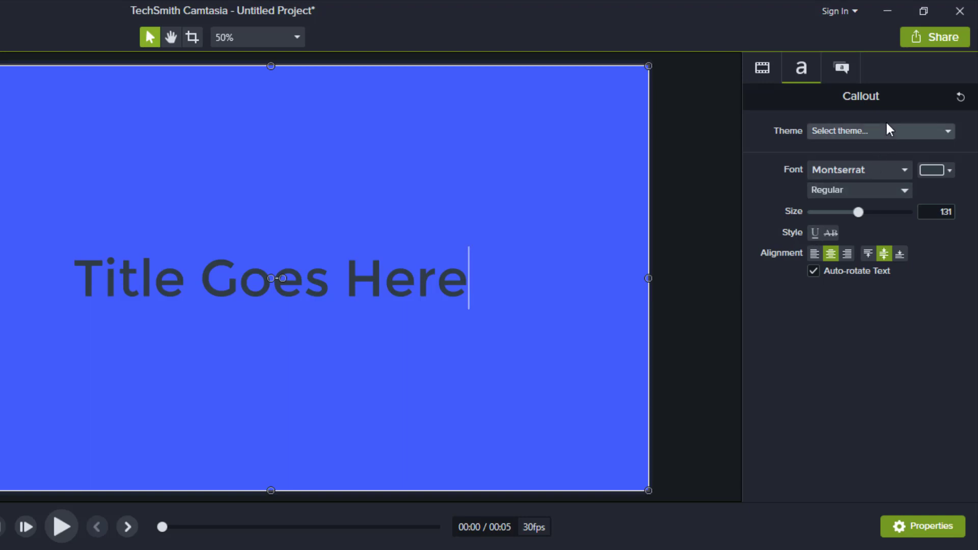
{"action": "left_click", "coordinate": [842, 67]}
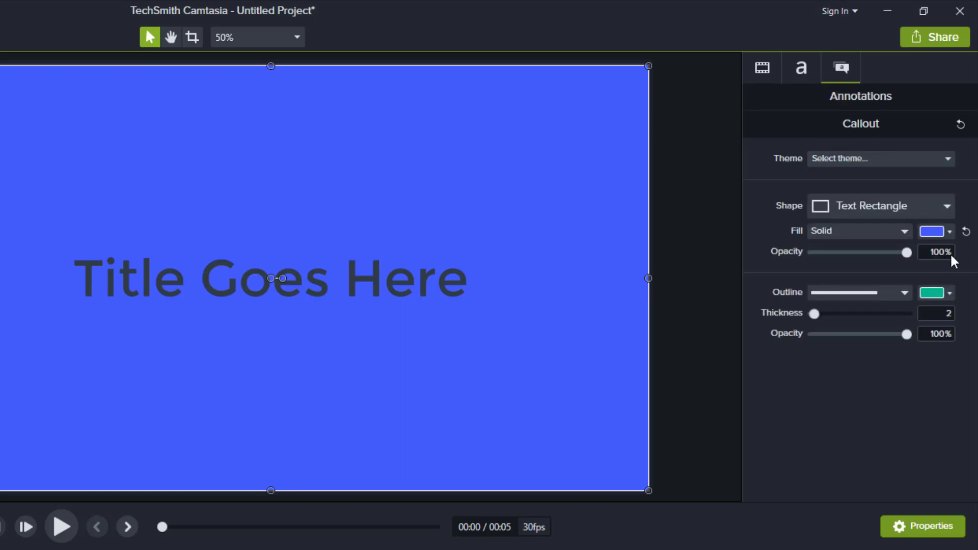
Give the callout a red dotted outline with thickness 72
{"action": "left_click", "coordinate": [949, 294]}
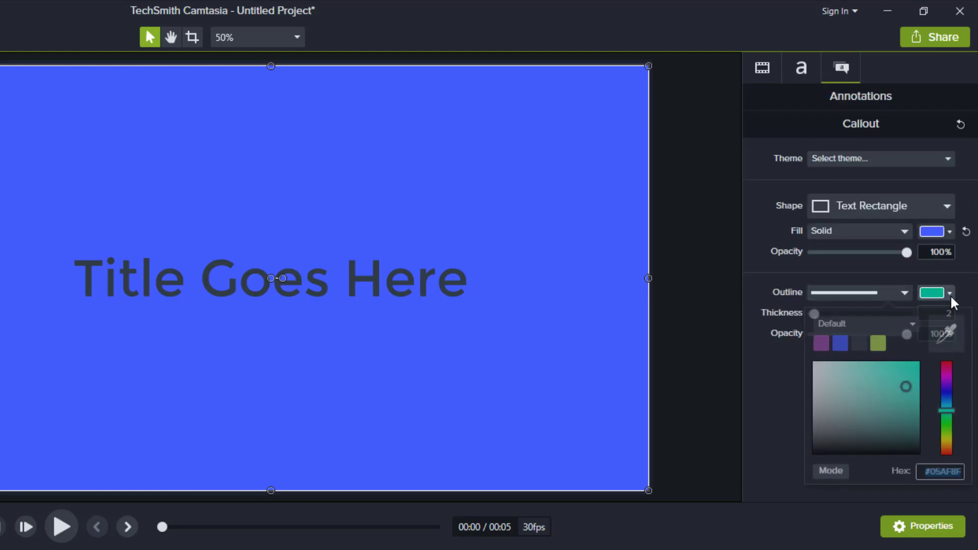
{"action": "left_click", "coordinate": [947, 367]}
{"action": "left_click", "coordinate": [882, 388]}
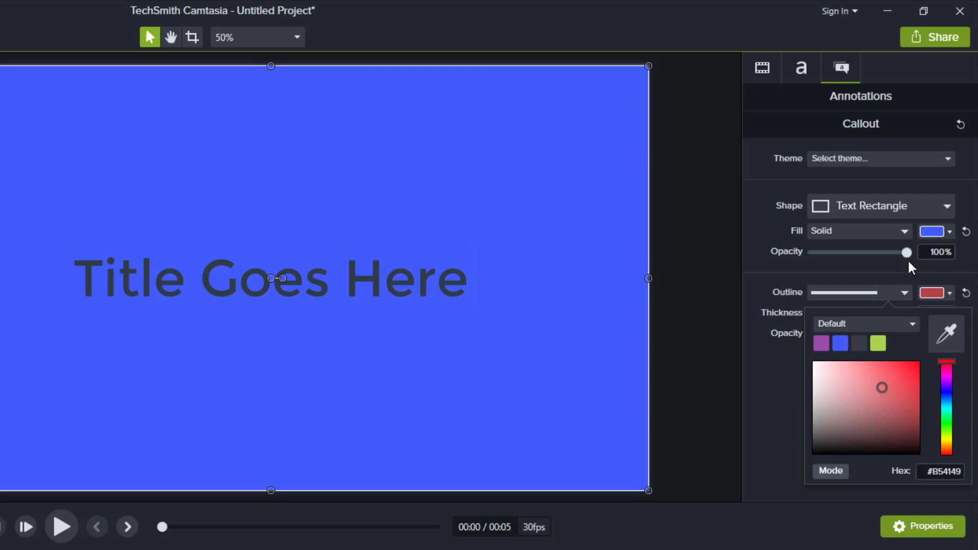
{"action": "left_click", "coordinate": [900, 297]}
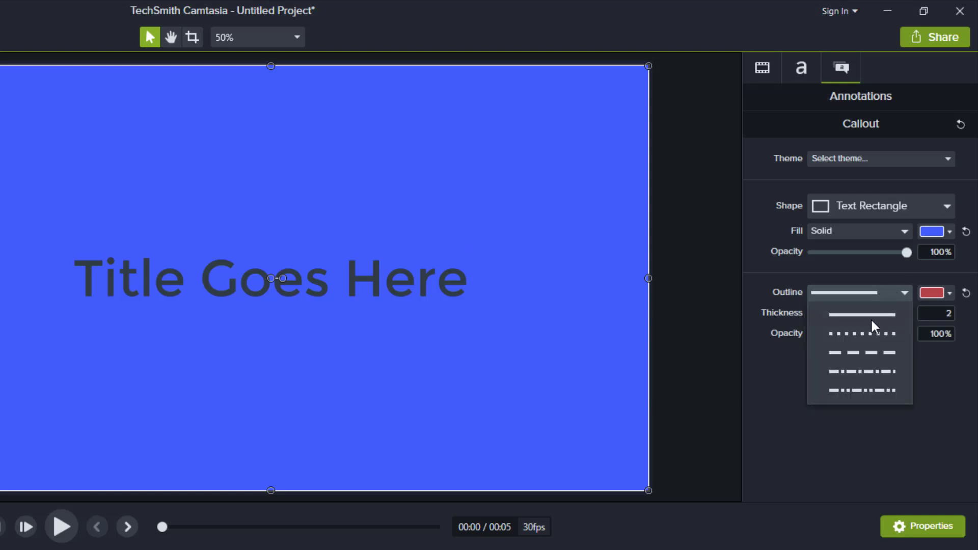
{"action": "left_click", "coordinate": [865, 335]}
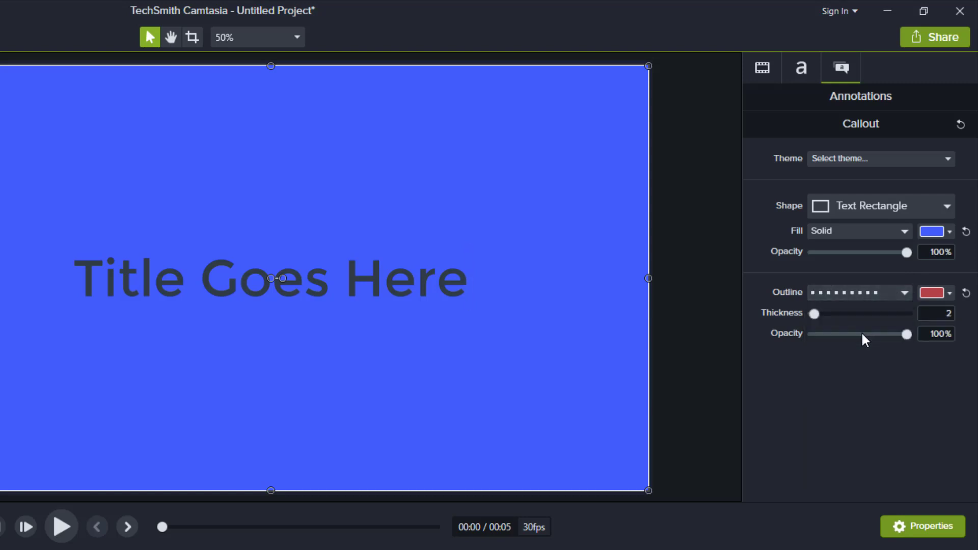
{"action": "left_click_drag", "start_coordinate": [815, 315], "coordinate": [885, 317]}
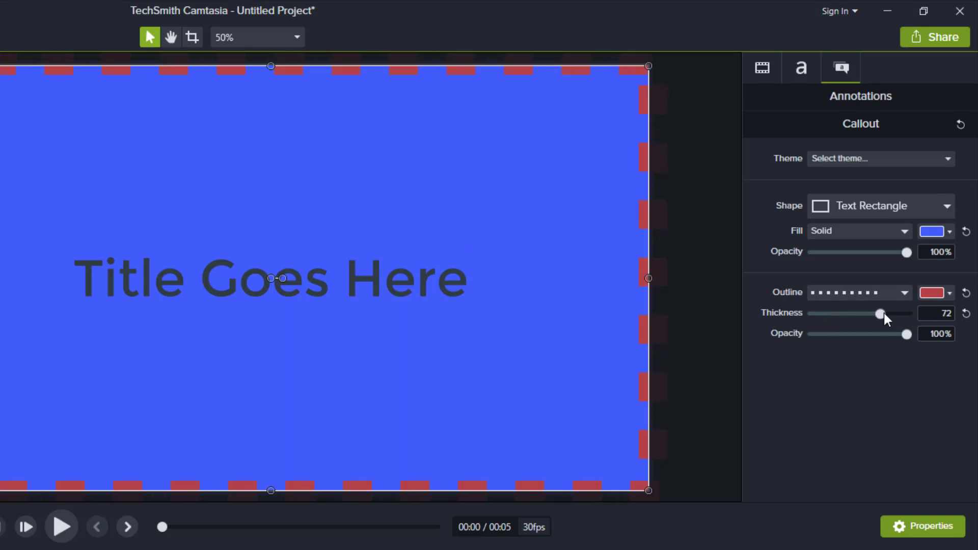
Change the outline colour to green and its style to dash-dot-dot
{"action": "left_click", "coordinate": [950, 296]}
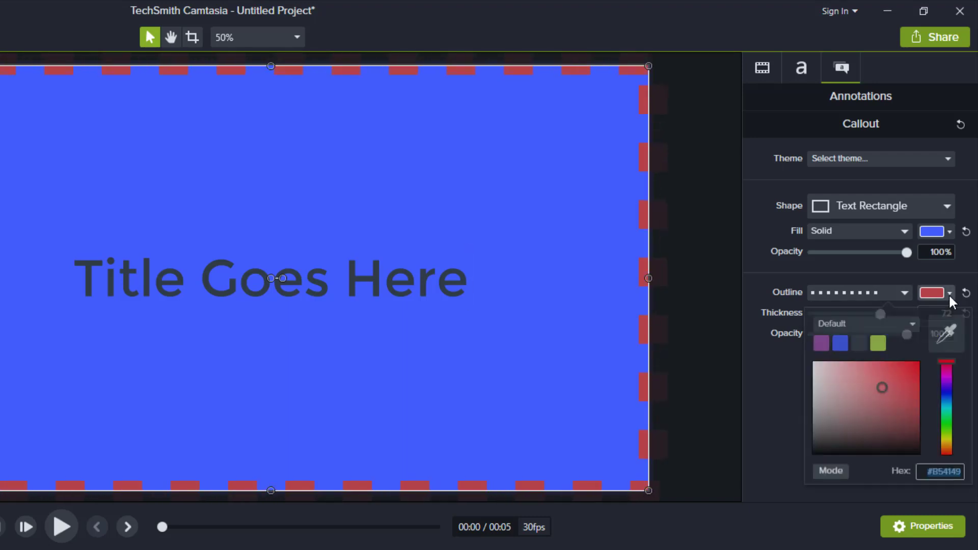
{"action": "left_click", "coordinate": [879, 345]}
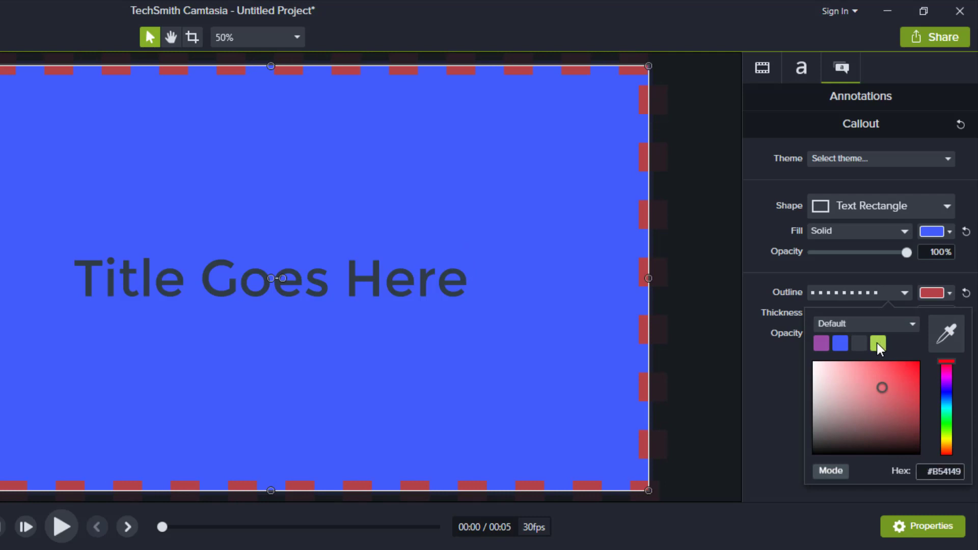
{"action": "left_click", "coordinate": [906, 298]}
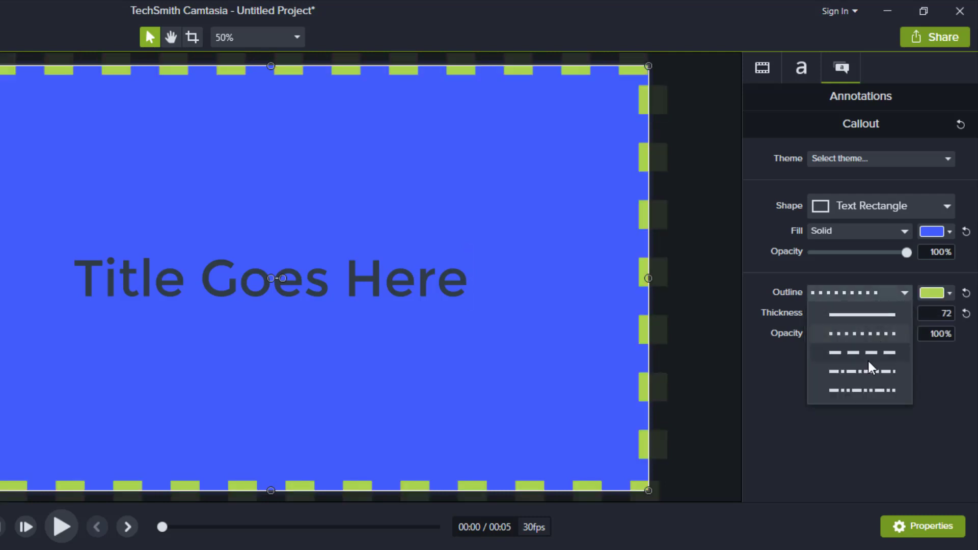
{"action": "left_click", "coordinate": [864, 390]}
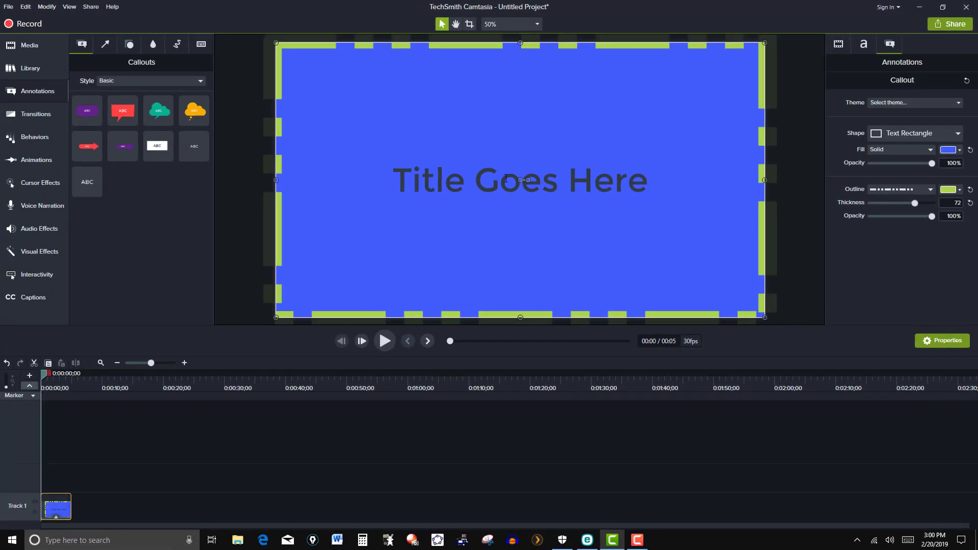
Set the Track 1 callout clip's duration from 5 to 10 seconds
{"action": "left_click", "coordinate": [506, 179]}
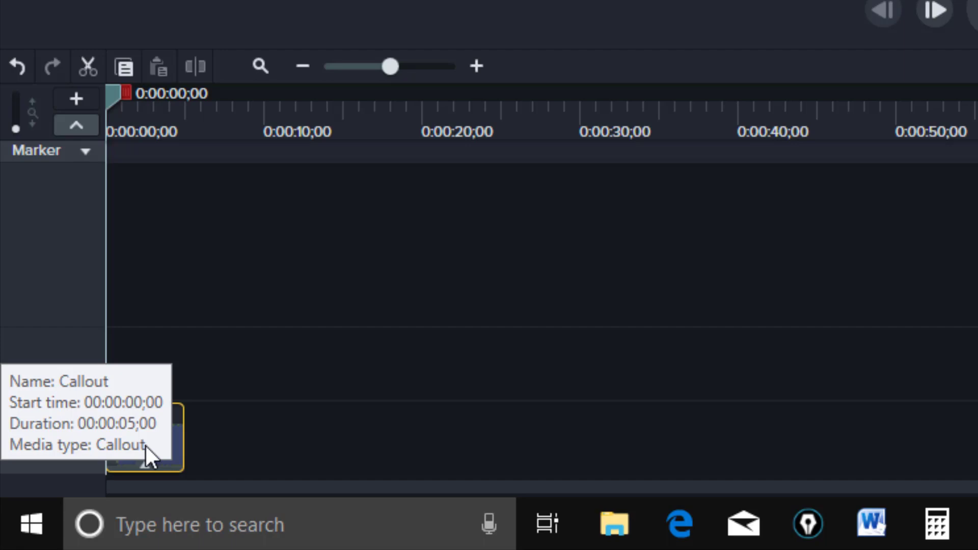
{"action": "right_click", "coordinate": [144, 444]}
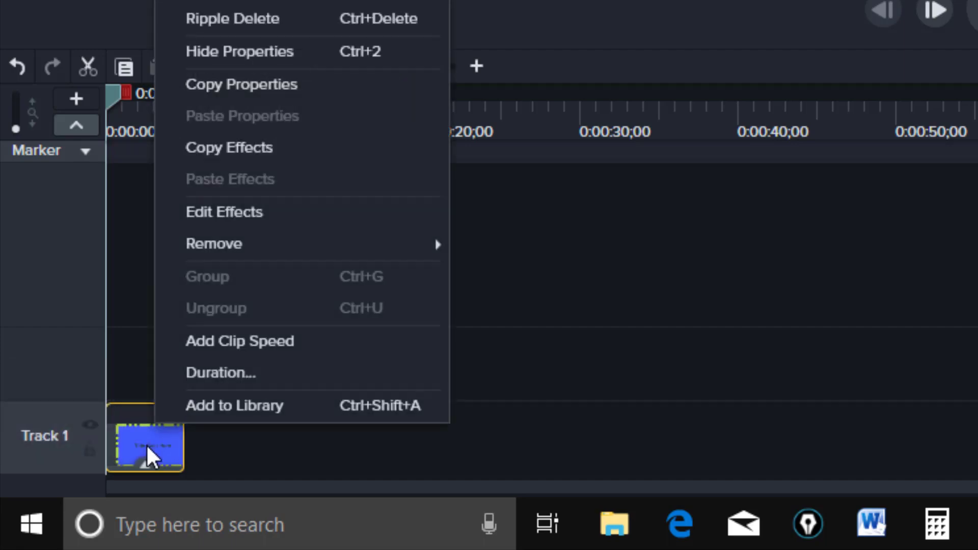
{"action": "left_click", "coordinate": [225, 374]}
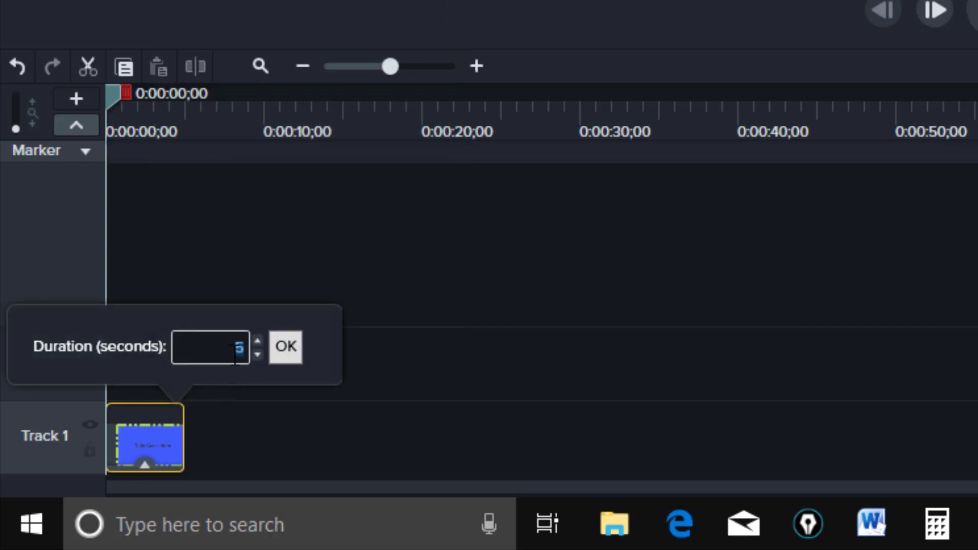
{"action": "left_click_drag", "start_coordinate": [236, 351], "coordinate": [249, 351]}
{"action": "type", "text": "10"}
{"action": "left_click", "coordinate": [282, 354]}
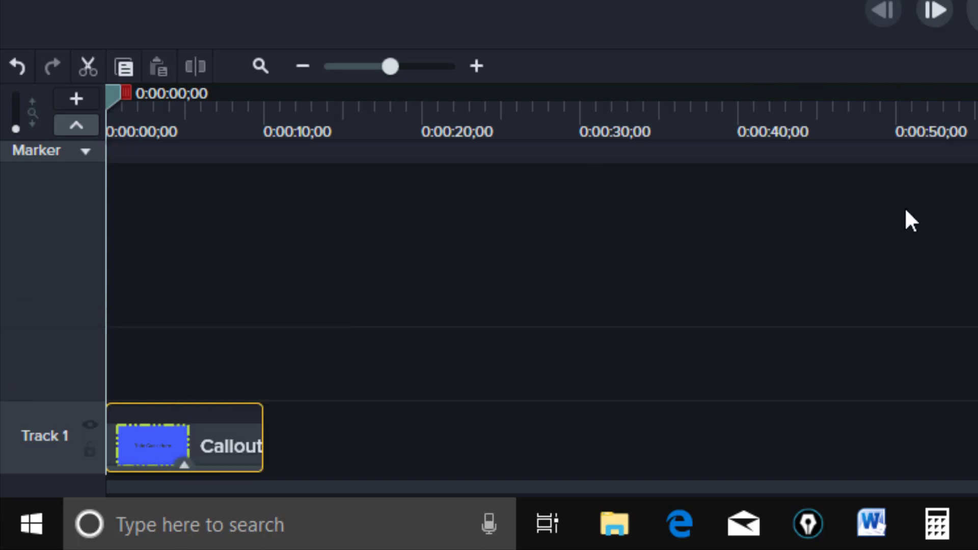
Preview the title, then trim the callout clip to about 6 seconds (00:00:06;05)
{"action": "left_click", "coordinate": [973, 11]}
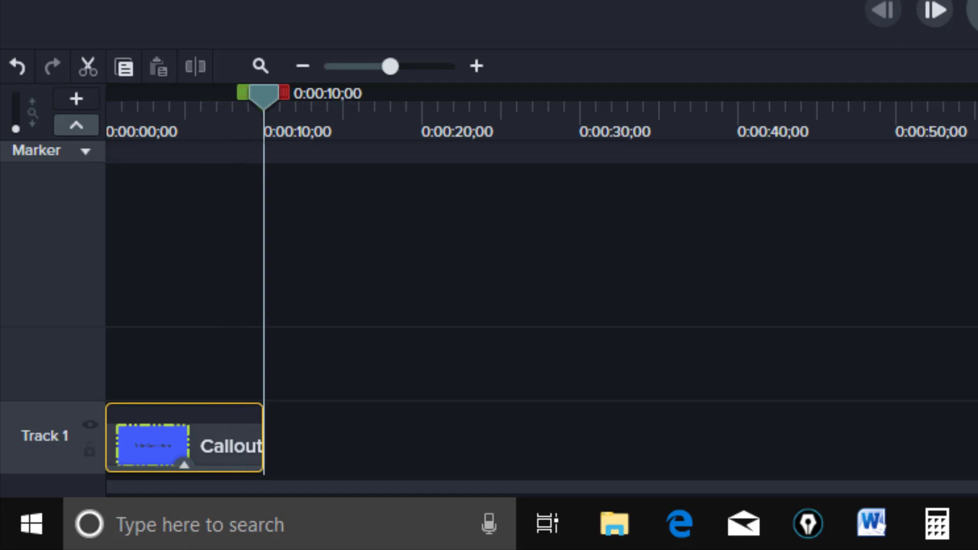
{"action": "key", "text": "space"}
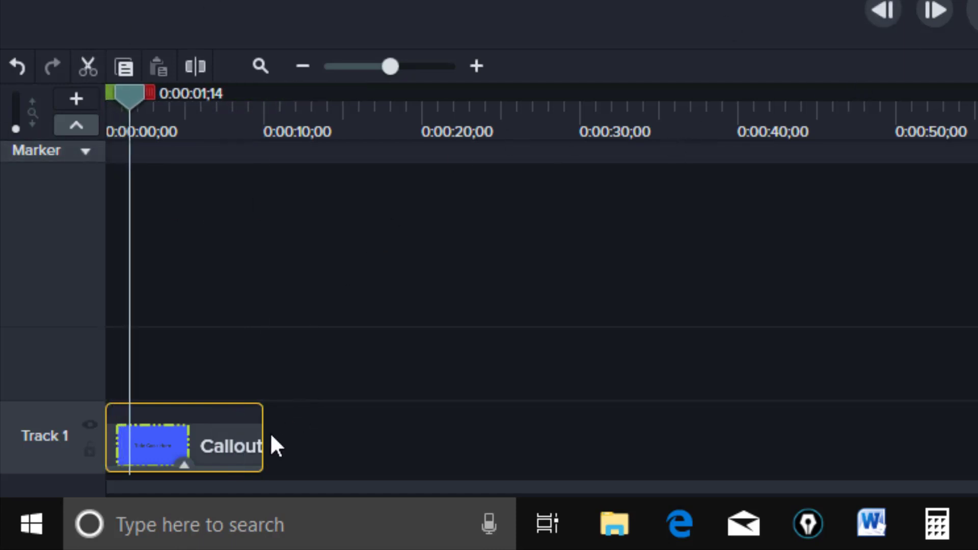
{"action": "mouse_move", "coordinate": [260, 433]}
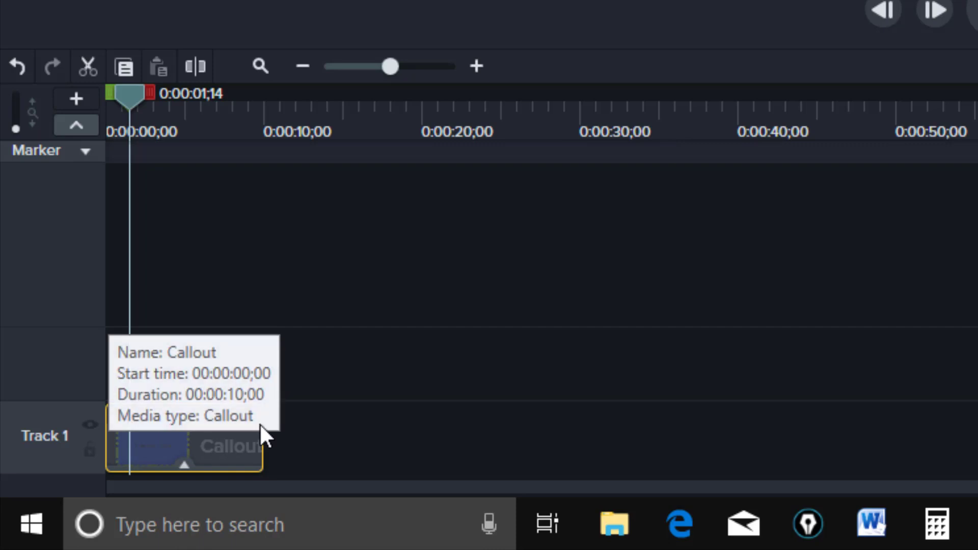
{"action": "left_click_drag", "start_coordinate": [260, 431], "coordinate": [201, 434]}
{"action": "mouse_move", "coordinate": [161, 450]}
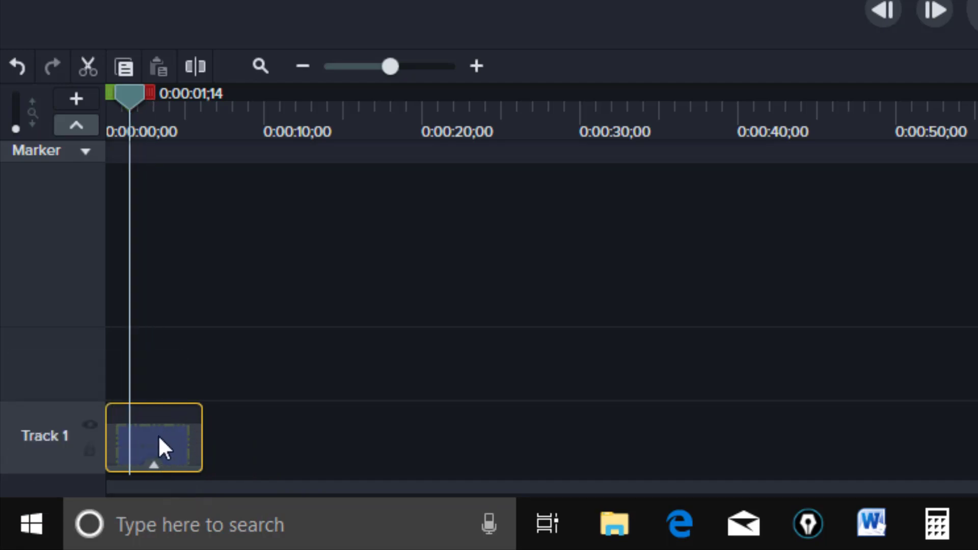
{"action": "mouse_move", "coordinate": [139, 445]}
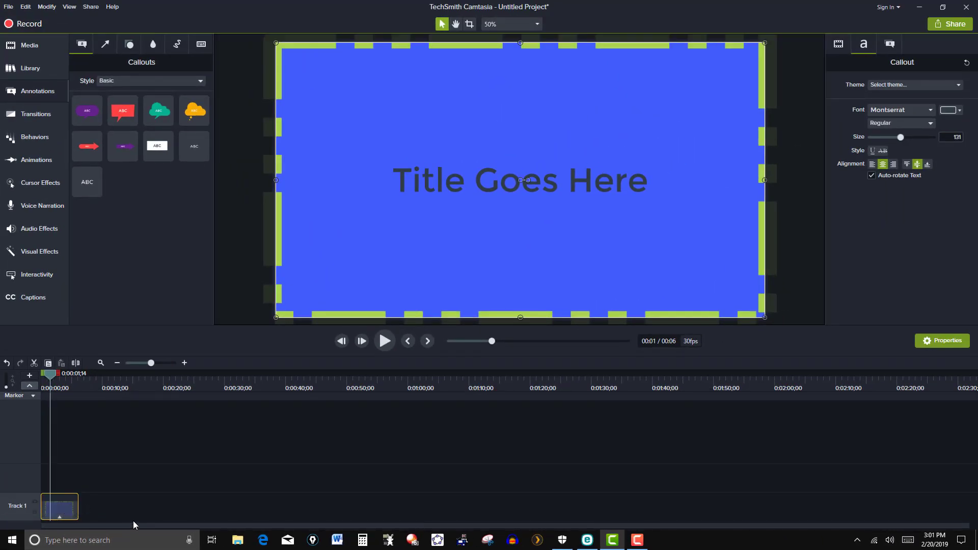
Apply the Fade transition to both ends of the title clip and preview it
{"action": "left_click", "coordinate": [36, 159]}
{"action": "left_click", "coordinate": [35, 114]}
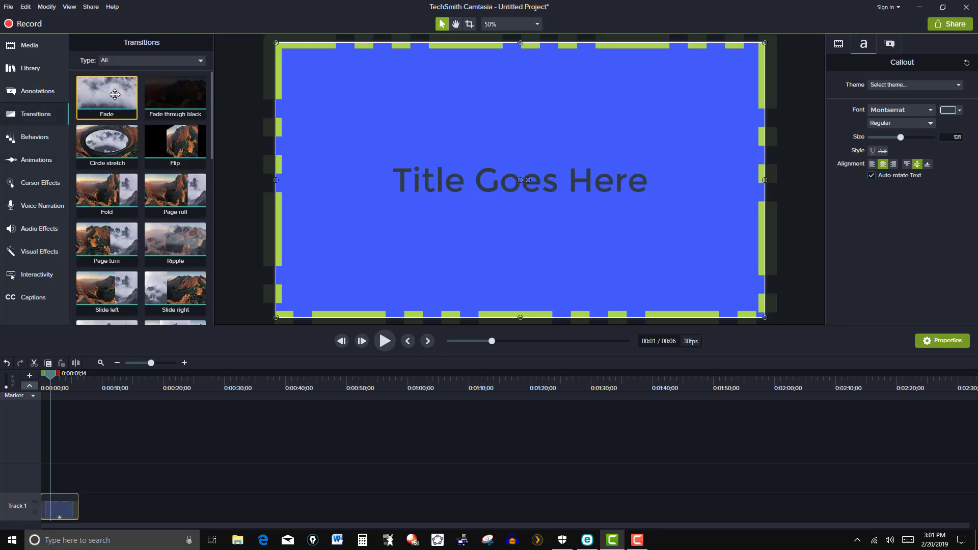
{"action": "left_click_drag", "start_coordinate": [114, 94], "coordinate": [58, 504]}
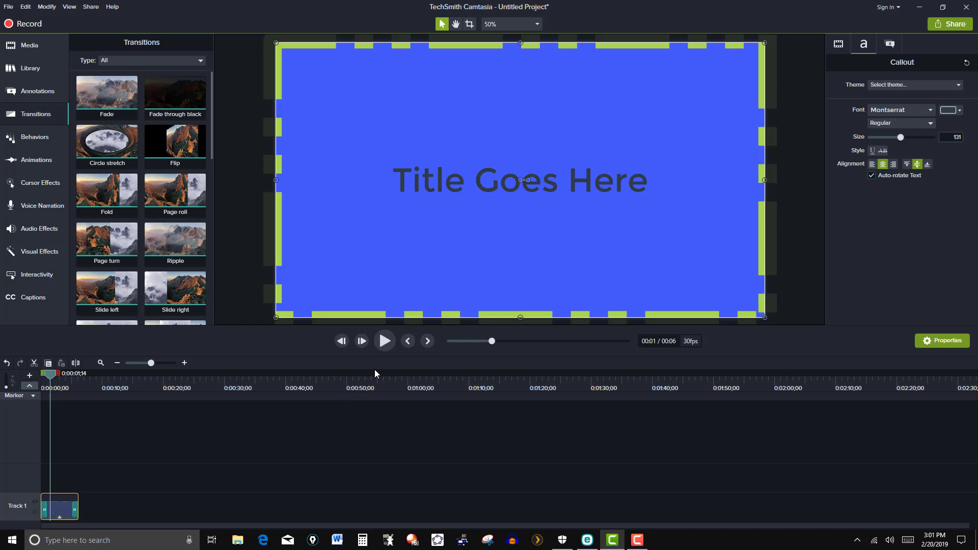
{"action": "left_click_drag", "start_coordinate": [55, 376], "coordinate": [42, 378]}
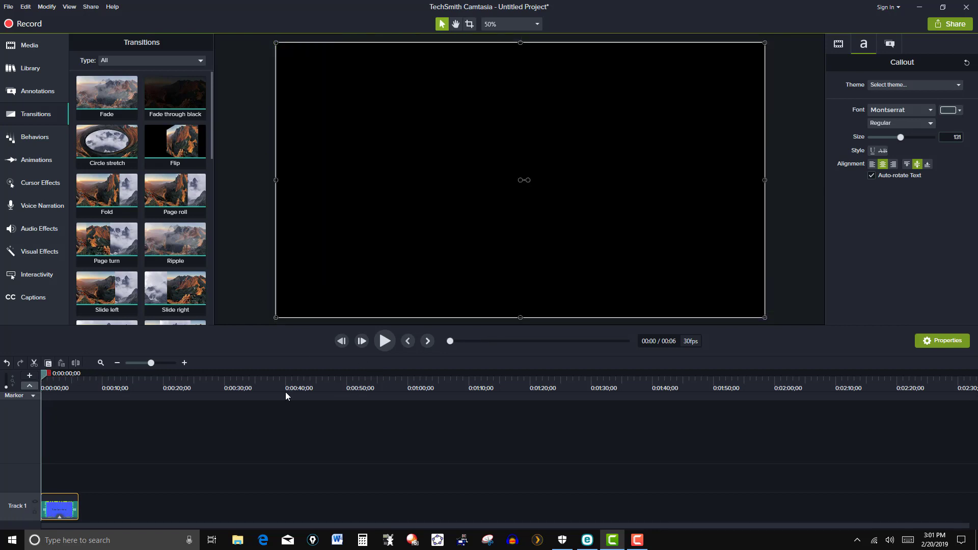
{"action": "left_click", "coordinate": [385, 341]}
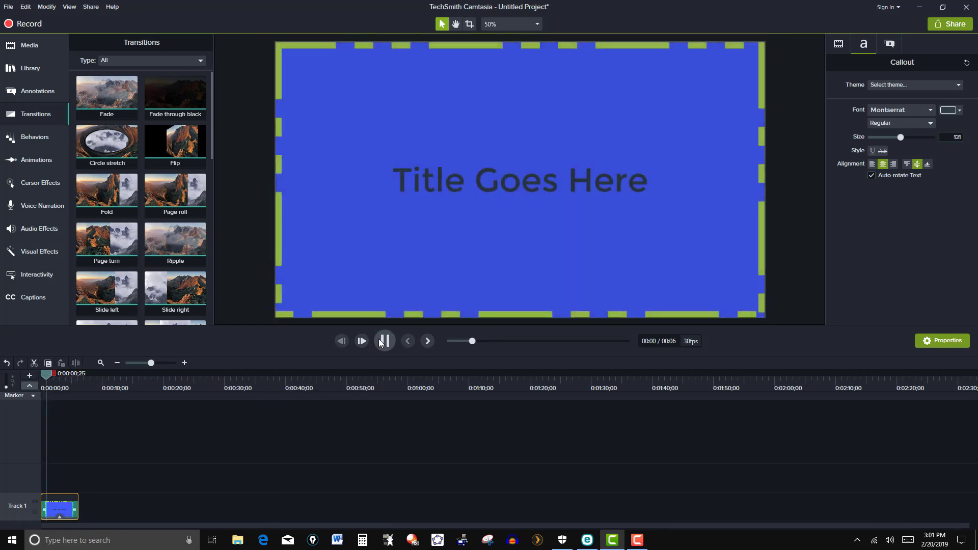
{"action": "left_click", "coordinate": [383, 341]}
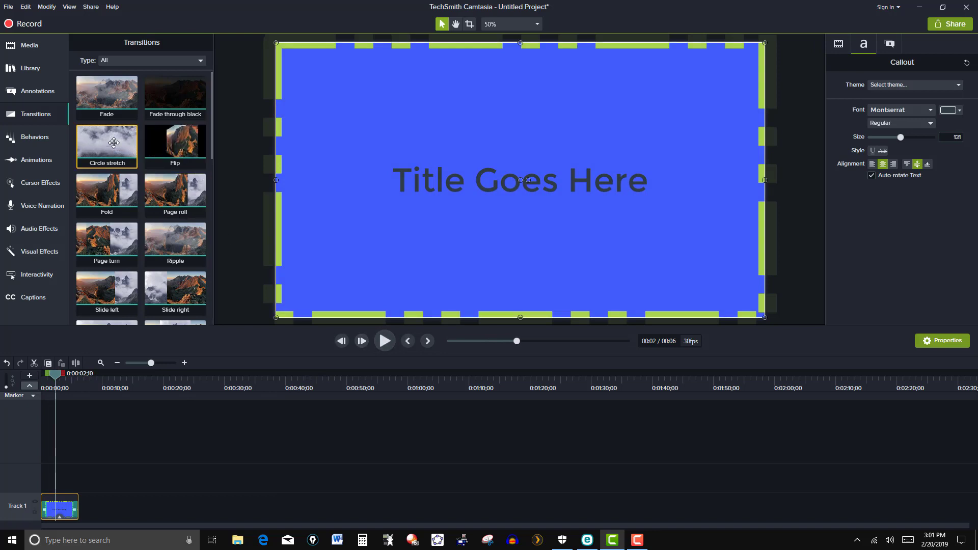
Apply the Circle stretch transition to the title clip and preview it from the start
{"action": "left_click_drag", "start_coordinate": [113, 143], "coordinate": [68, 507]}
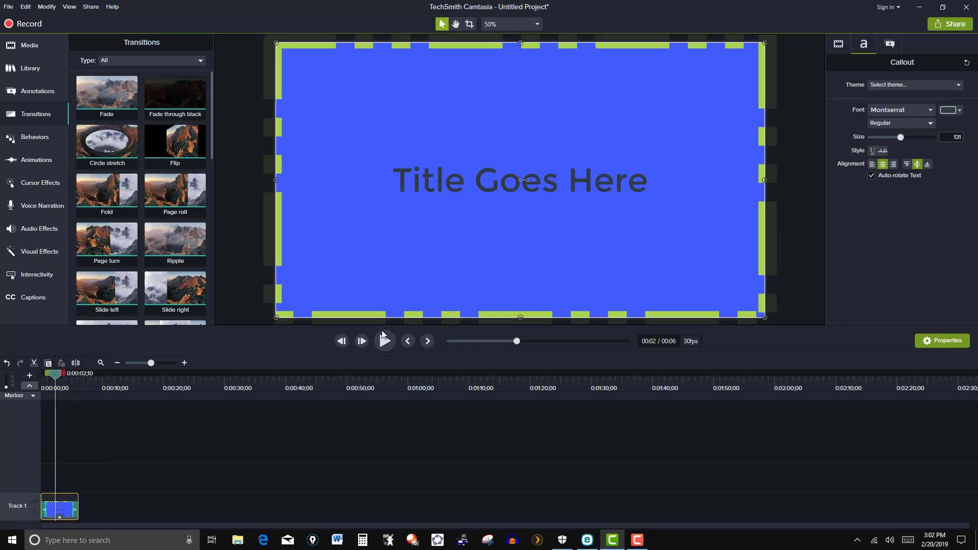
{"action": "left_click", "coordinate": [35, 377]}
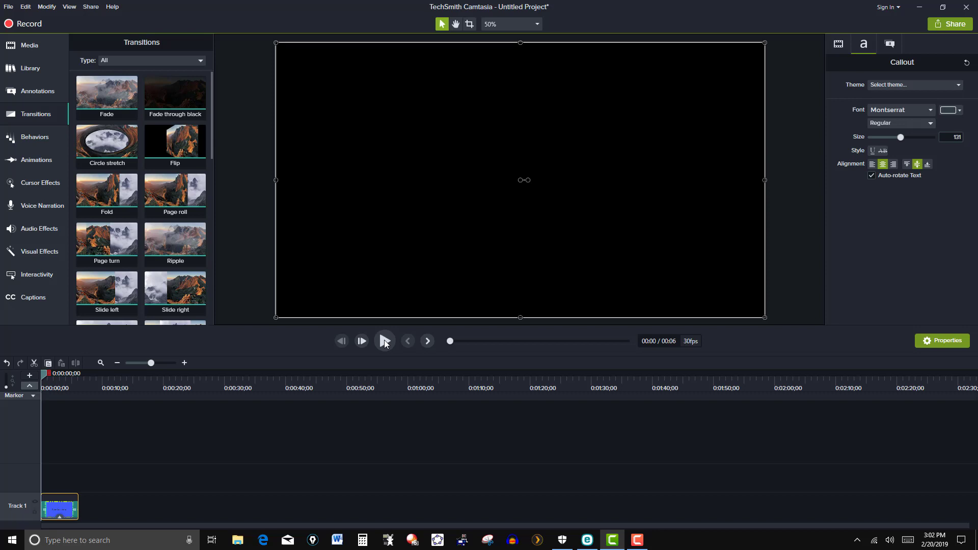
{"action": "left_click", "coordinate": [384, 341]}
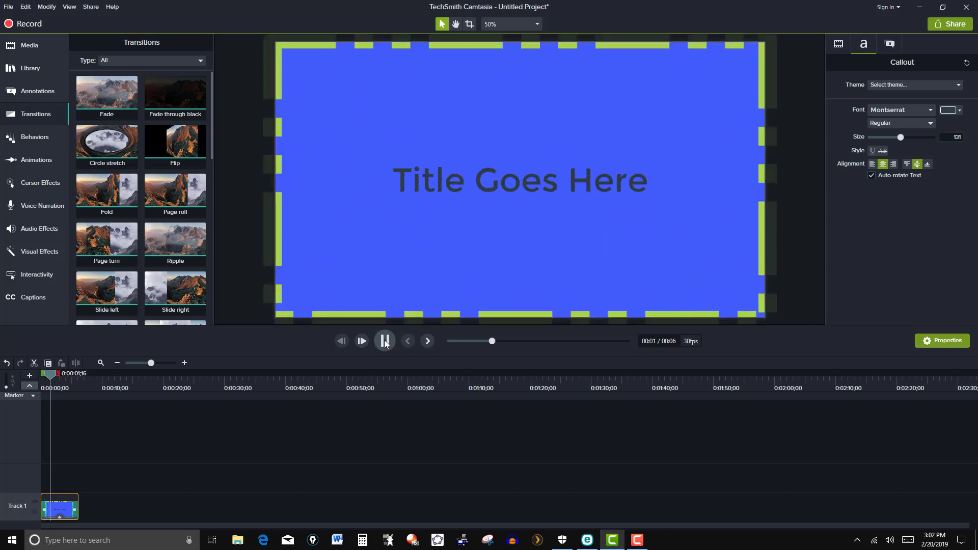
{"action": "left_click", "coordinate": [385, 341]}
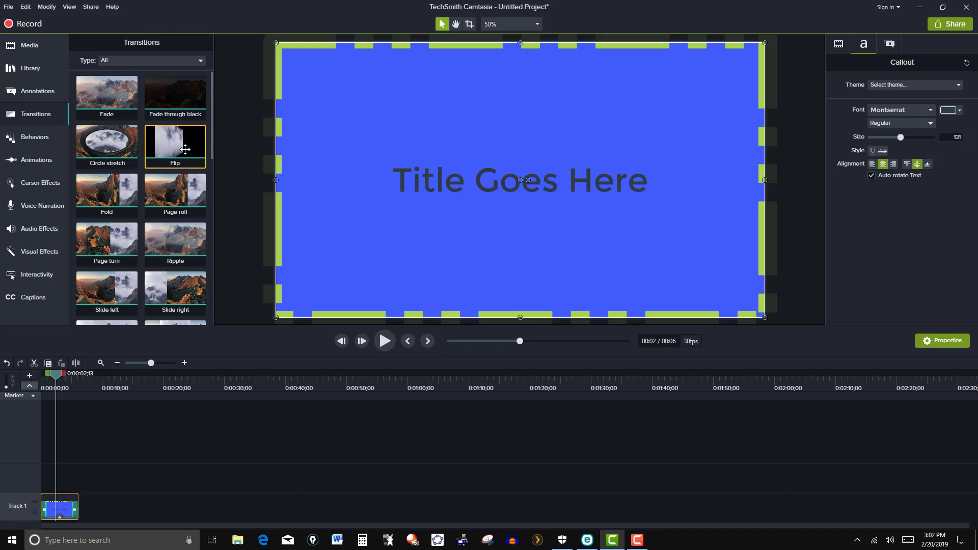
Apply the Flip transition to the title clip and preview it from the start
{"action": "left_click_drag", "start_coordinate": [185, 149], "coordinate": [82, 509]}
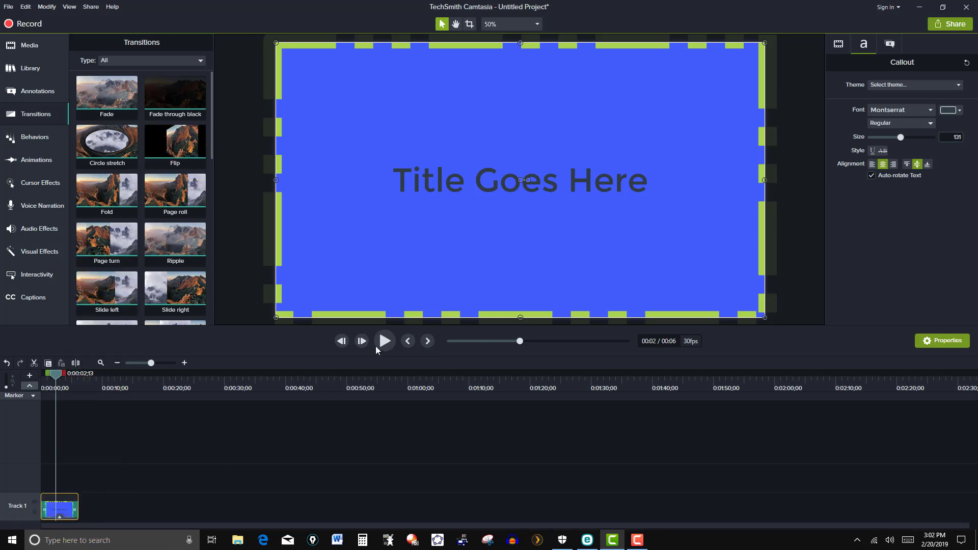
{"action": "left_click", "coordinate": [385, 341]}
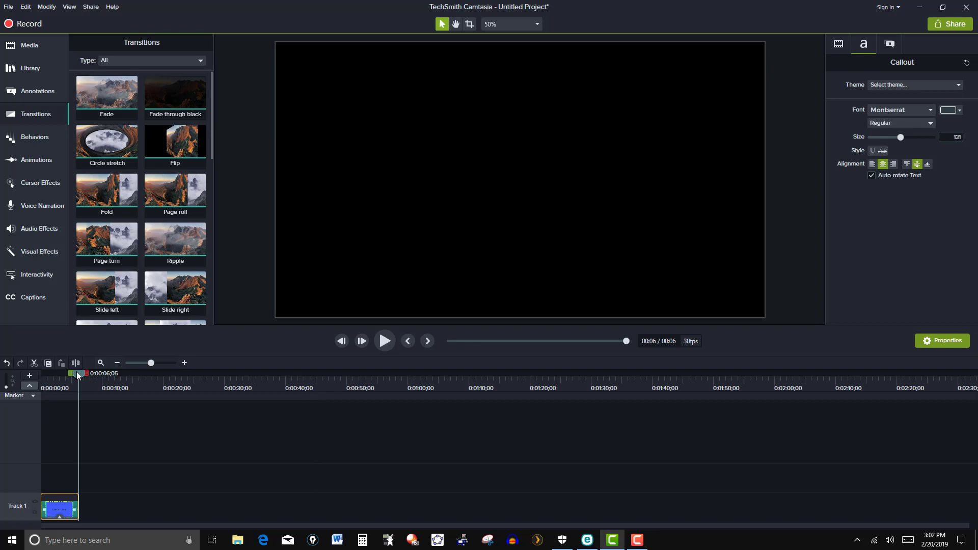
{"action": "key", "text": "Home"}
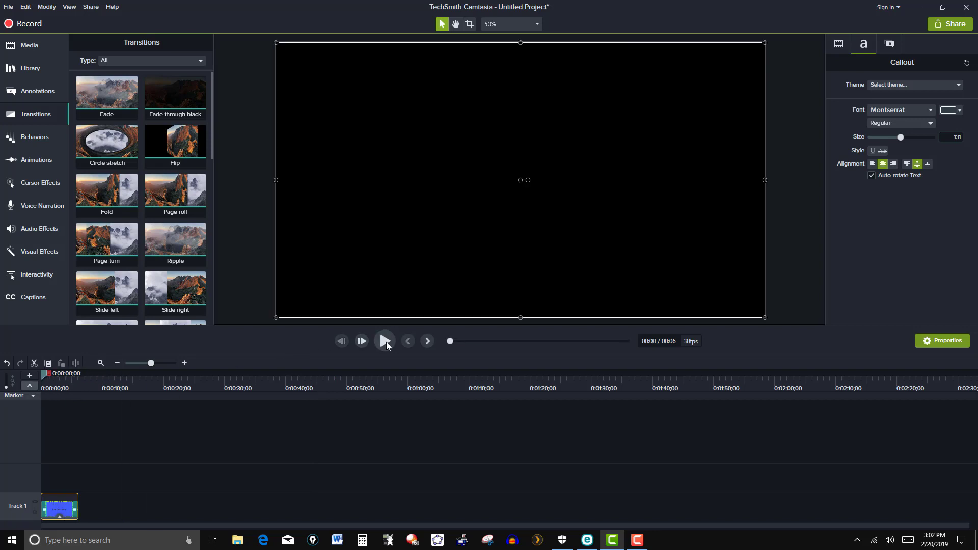
{"action": "left_click", "coordinate": [385, 342]}
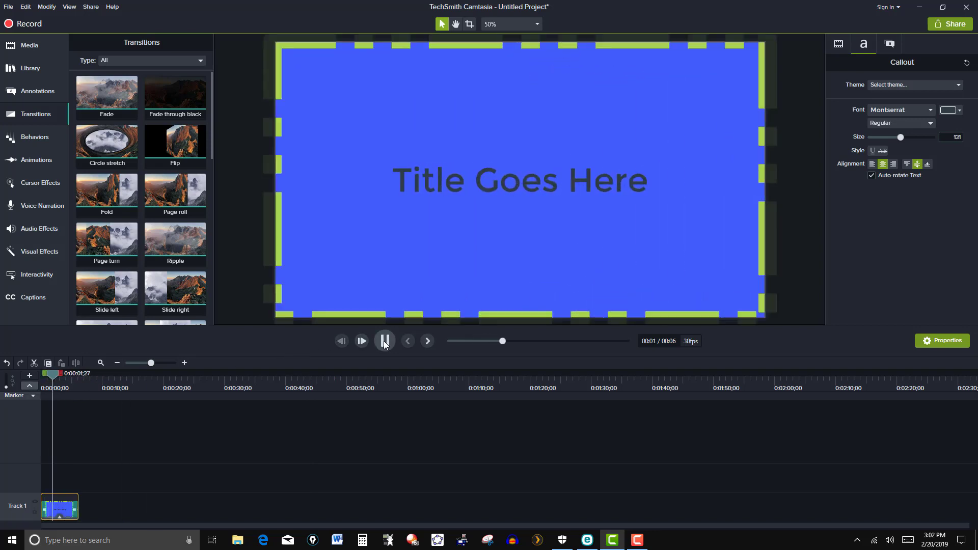
{"action": "left_click", "coordinate": [385, 341]}
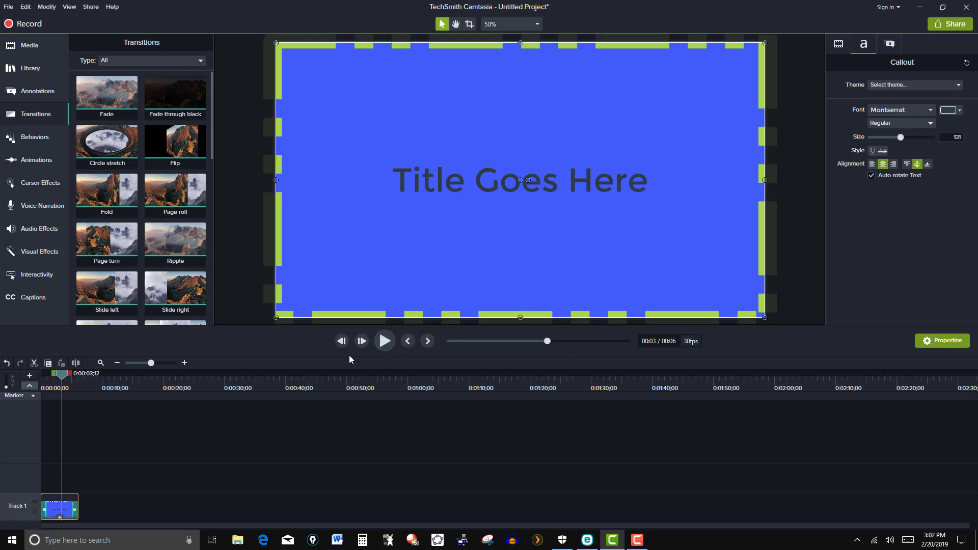
Save the title clip to My Library as an asset named 'Title Page'
{"action": "right_click", "coordinate": [69, 512]}
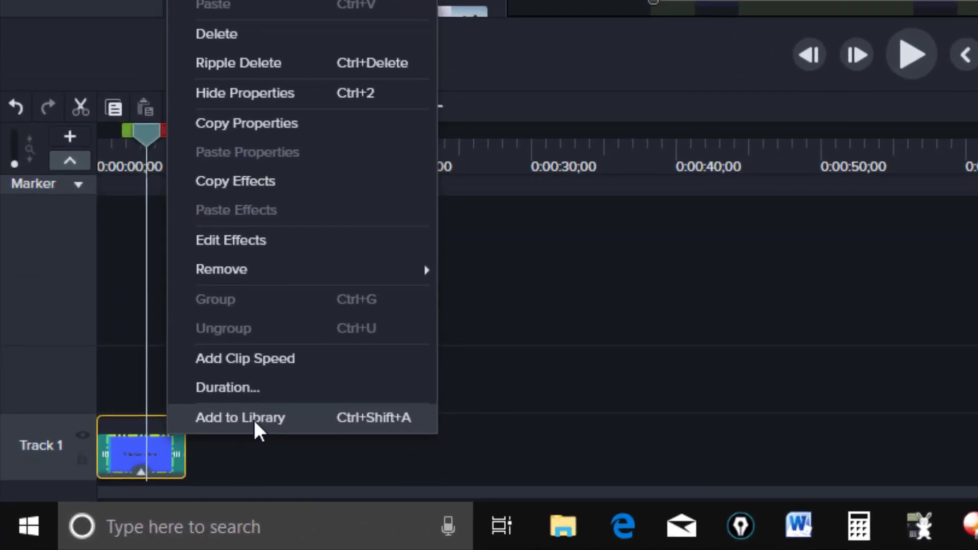
{"action": "left_click", "coordinate": [255, 417]}
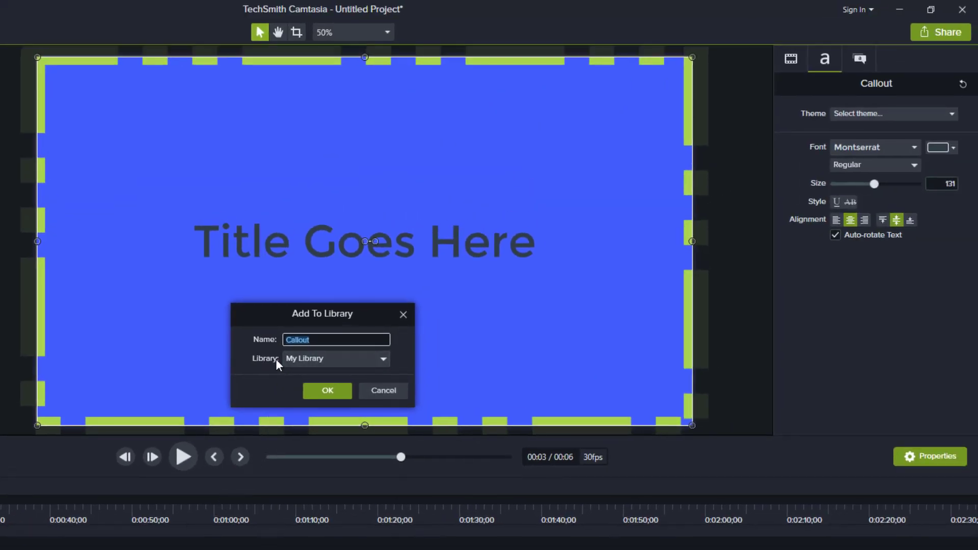
{"action": "left_click", "coordinate": [383, 360]}
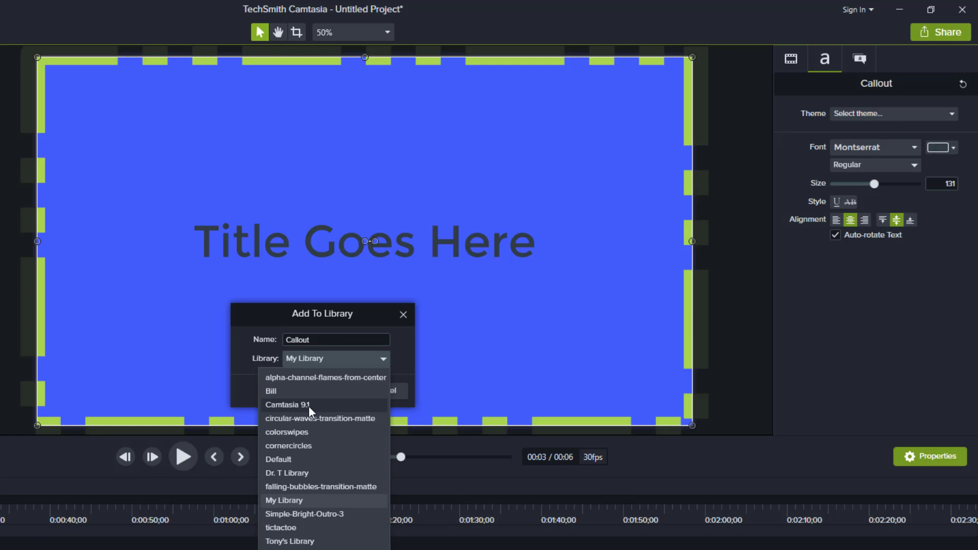
{"action": "left_click", "coordinate": [369, 364]}
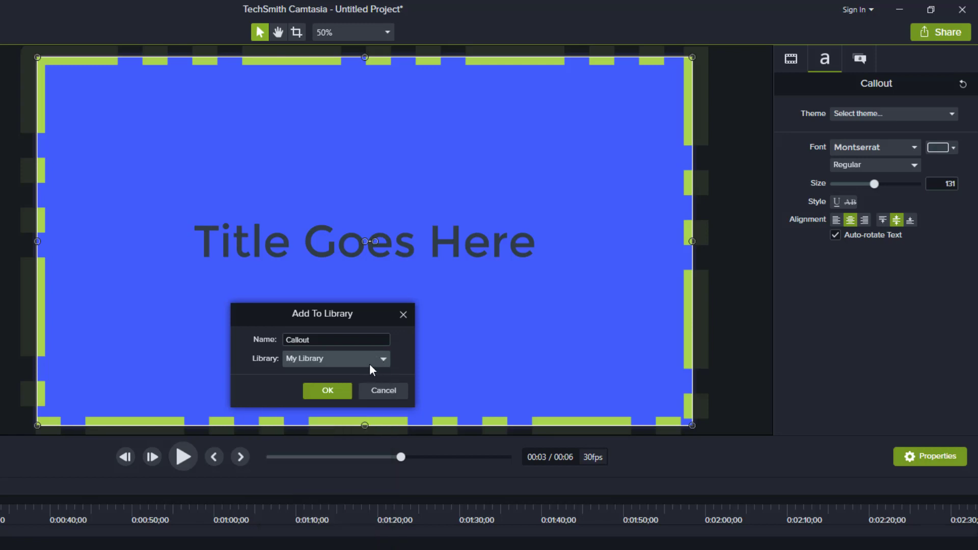
{"action": "double_click", "coordinate": [333, 338]}
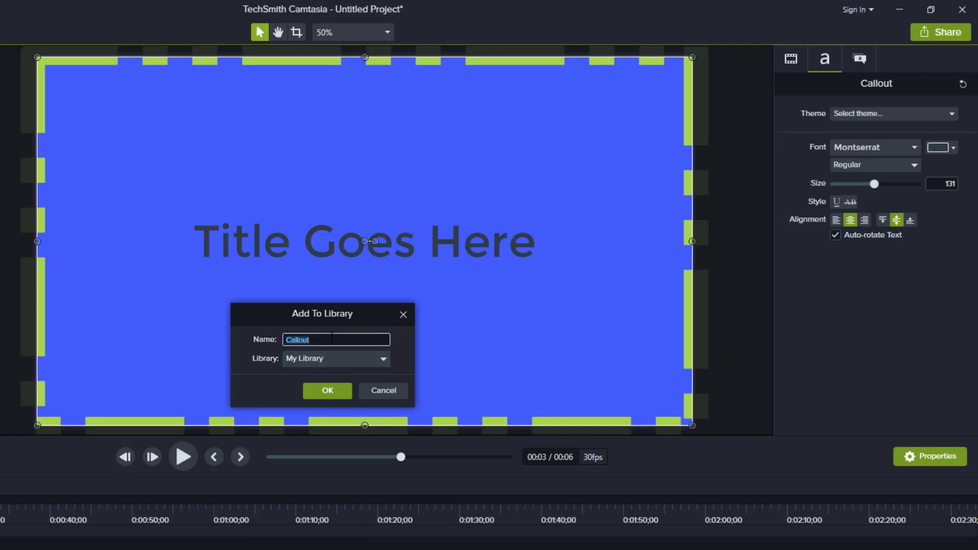
{"action": "type", "text": "Title Page"}
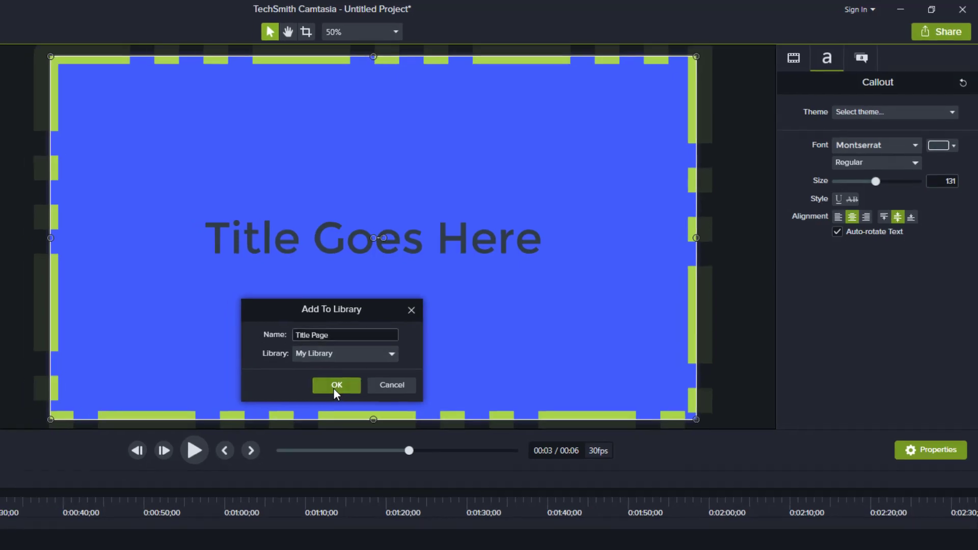
{"action": "left_click", "coordinate": [328, 391]}
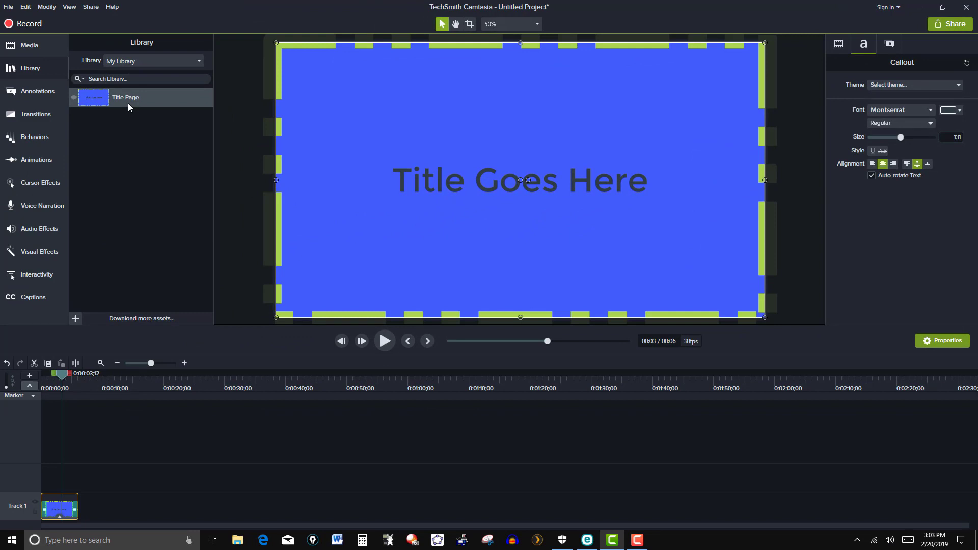
Delete the existing Track 1 clip and add the Title Page library asset at the playhead
{"action": "right_click", "coordinate": [54, 513]}
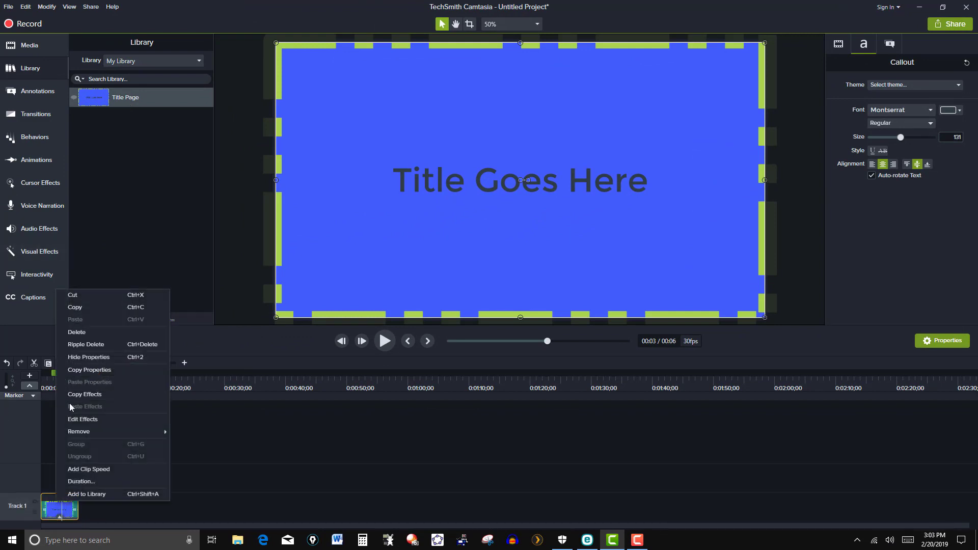
{"action": "left_click", "coordinate": [88, 335]}
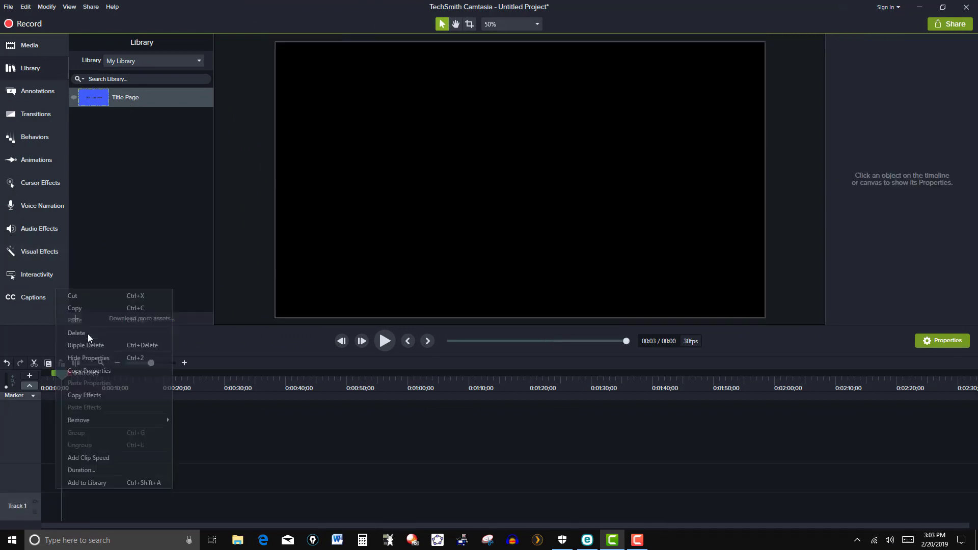
{"action": "right_click", "coordinate": [126, 97]}
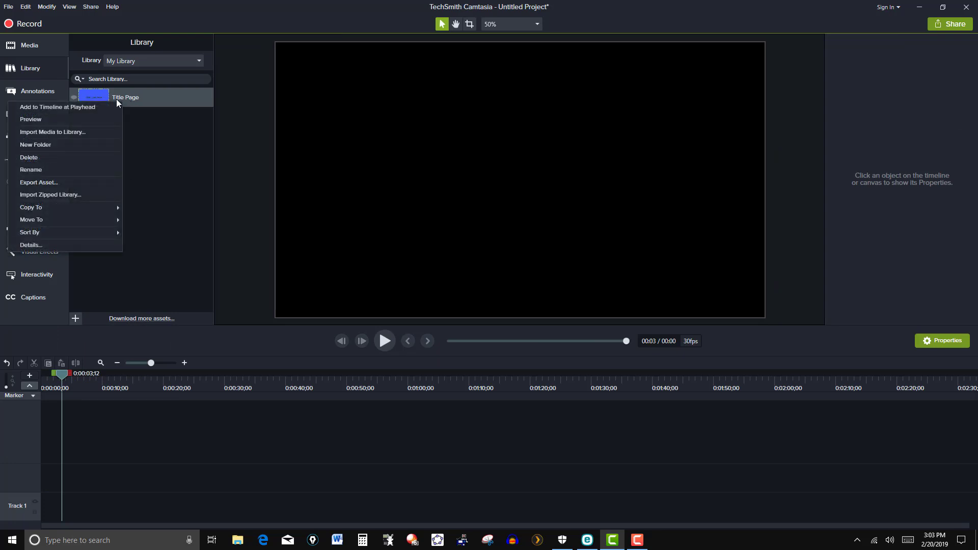
{"action": "left_click", "coordinate": [82, 108]}
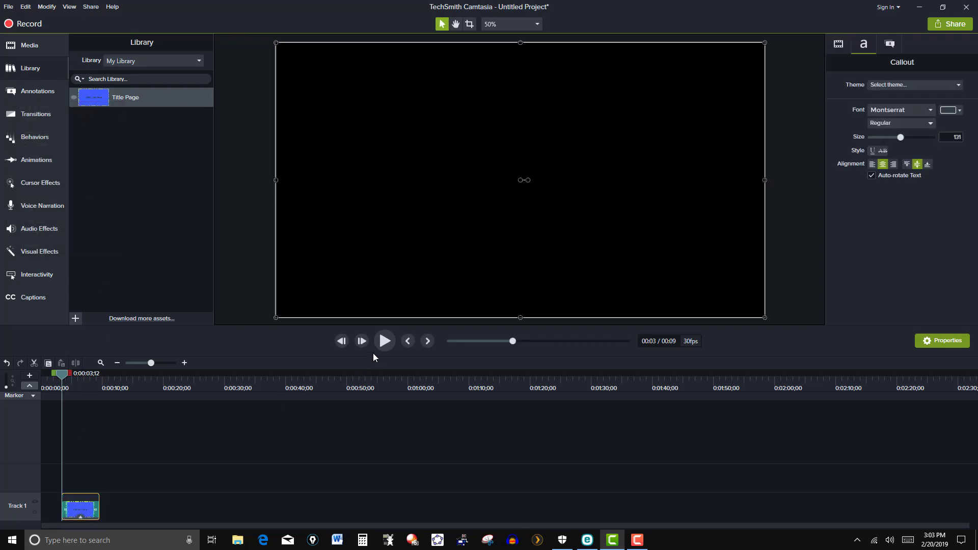
Move the Title Page clip to 0:00 on Track 1 and play it back twice
{"action": "left_click_drag", "start_coordinate": [73, 503], "coordinate": [52, 504]}
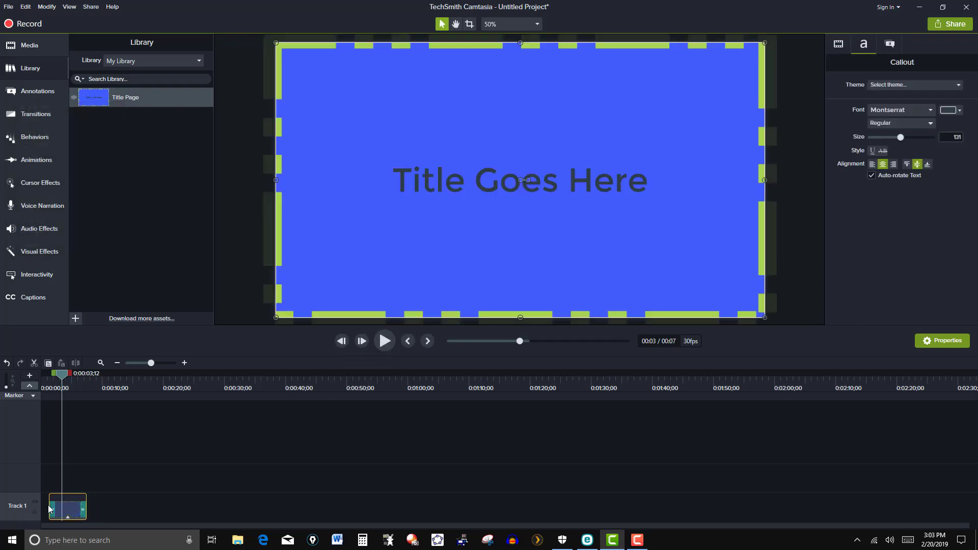
{"action": "left_click", "coordinate": [386, 340]}
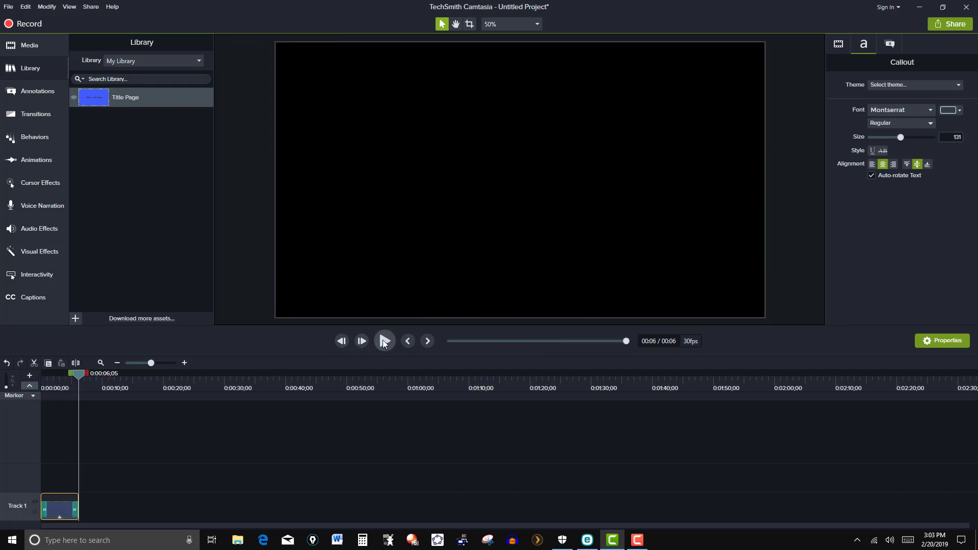
{"action": "left_click", "coordinate": [383, 341]}
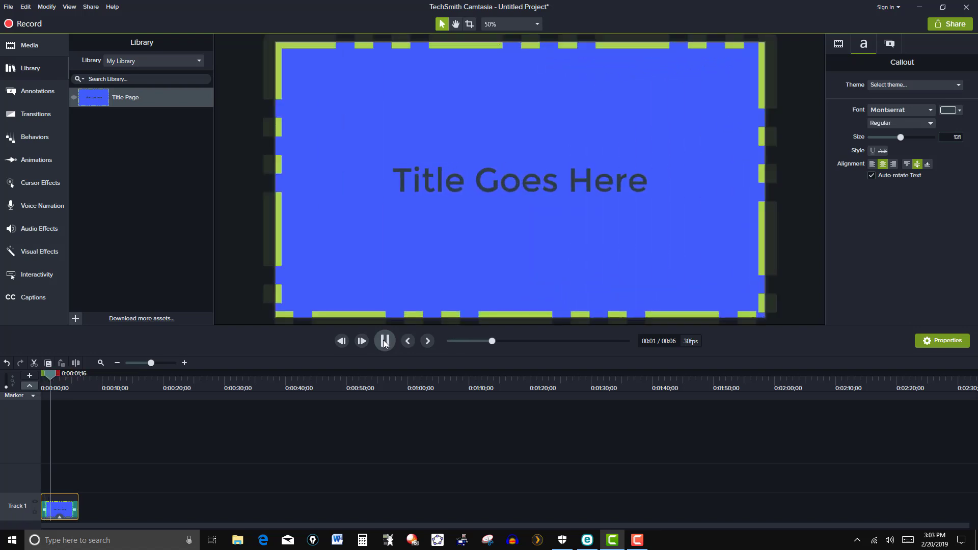